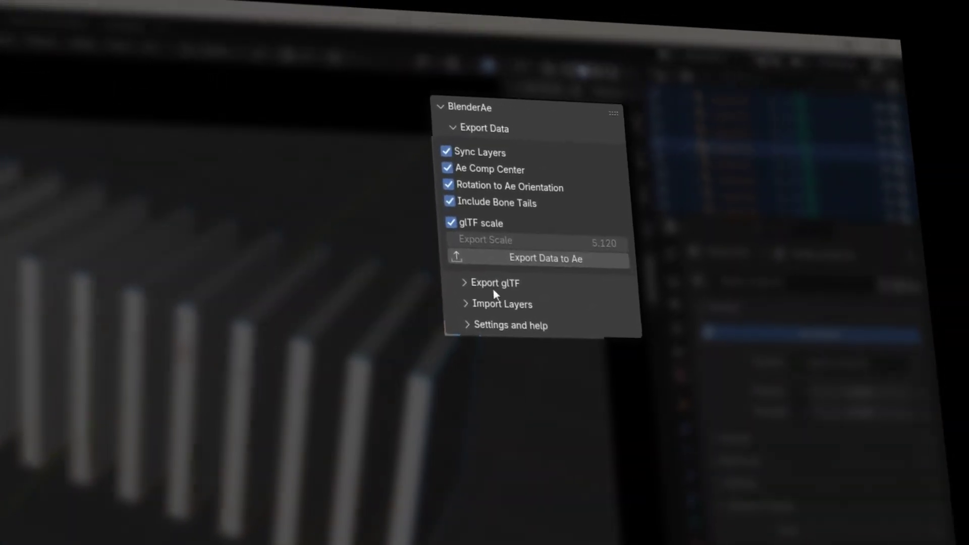
- Open the BlenderAe_BlenderAe2_Scene6_03 composition in After Effects and scrub its timeline to examine the dot layers
click(525, 258)
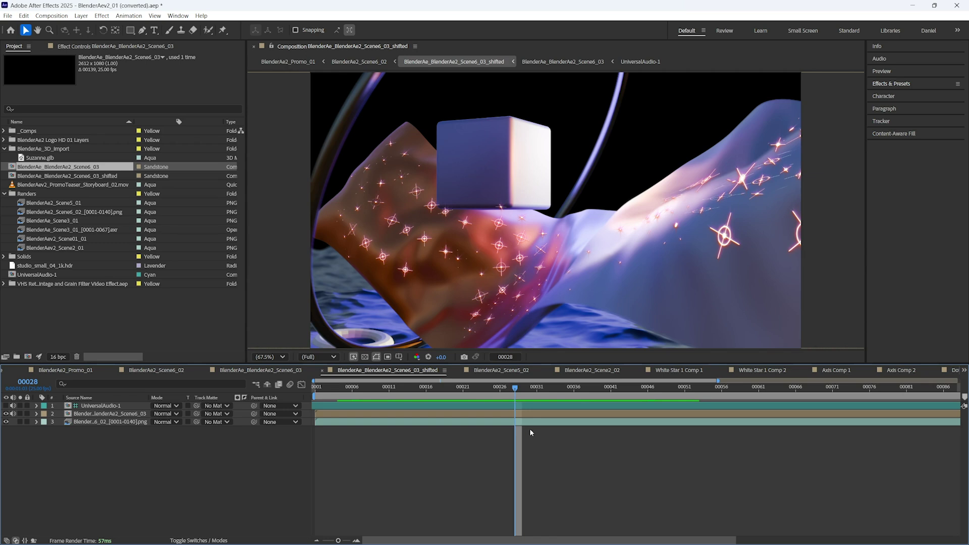
double_click(519, 414)
drag(525, 389, 596, 391)
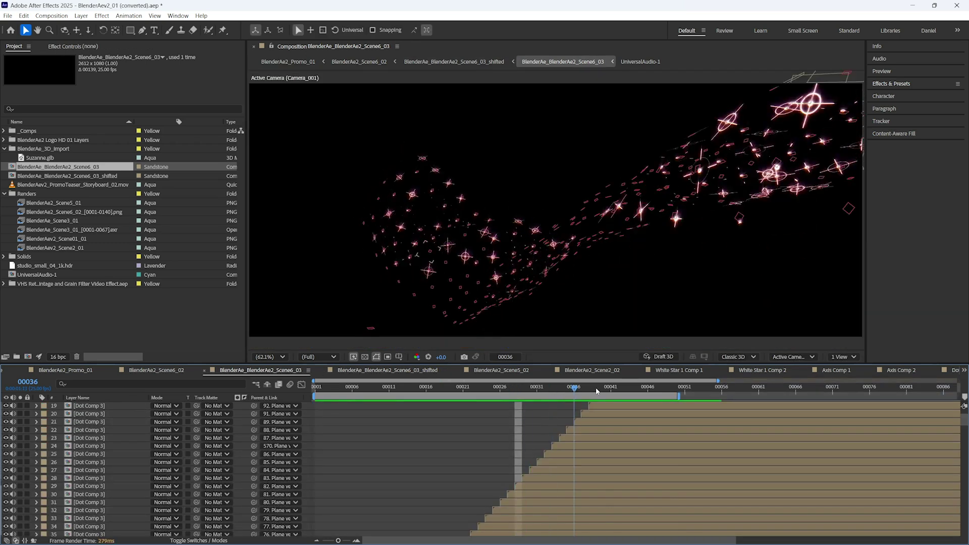
click(616, 454)
shift+click(612, 502)
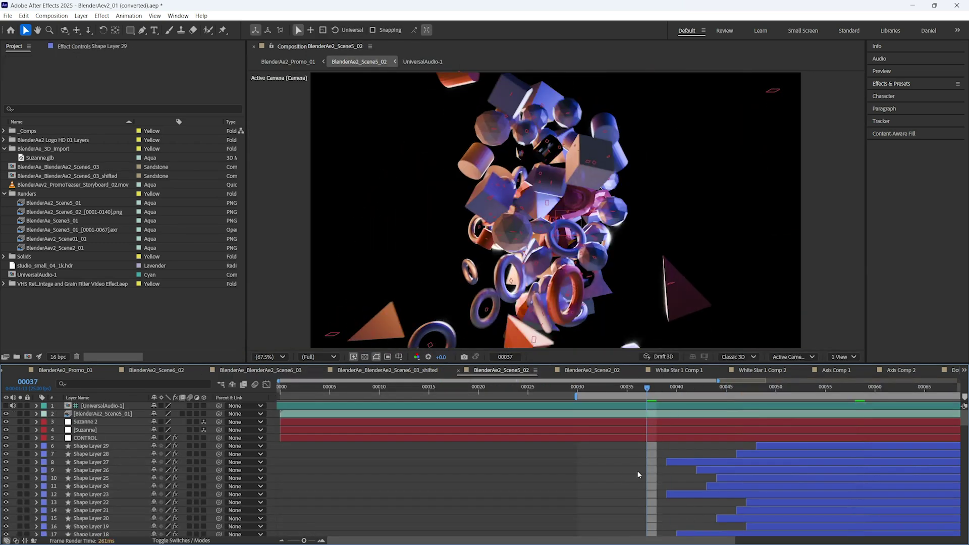
- Examine the shape layers in BlenderAe2_Scene5_02 and toggle the visibility of Suzanne Ae glTF Pre-comp 1 in Suzanne Scene 1 Comp 1
click(842, 389)
scroll(703, 471, down, 20)
click(721, 438)
shift+click(730, 502)
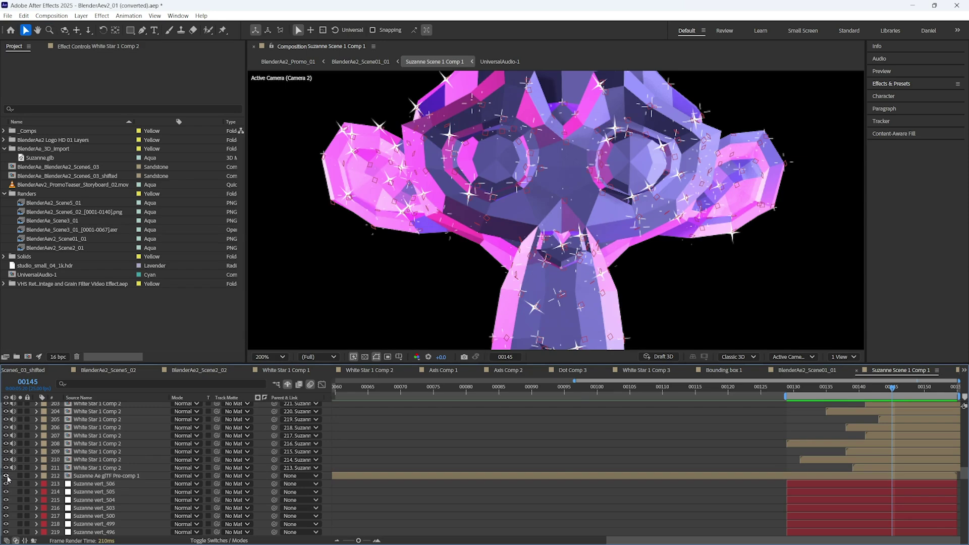
click(7, 476)
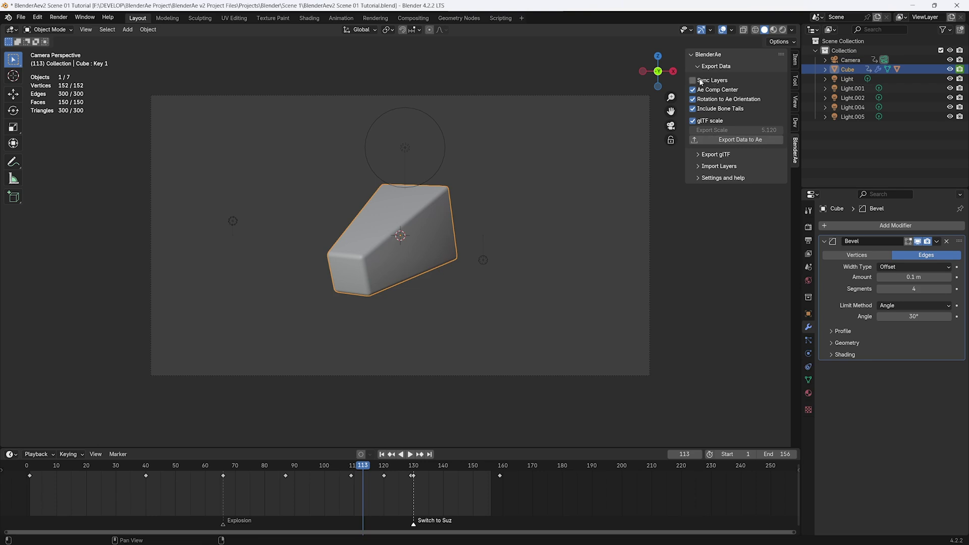
- Enable Sync Layers in Blender, and export first the camera and then the cube to After Effects
click(712, 81)
click(527, 95)
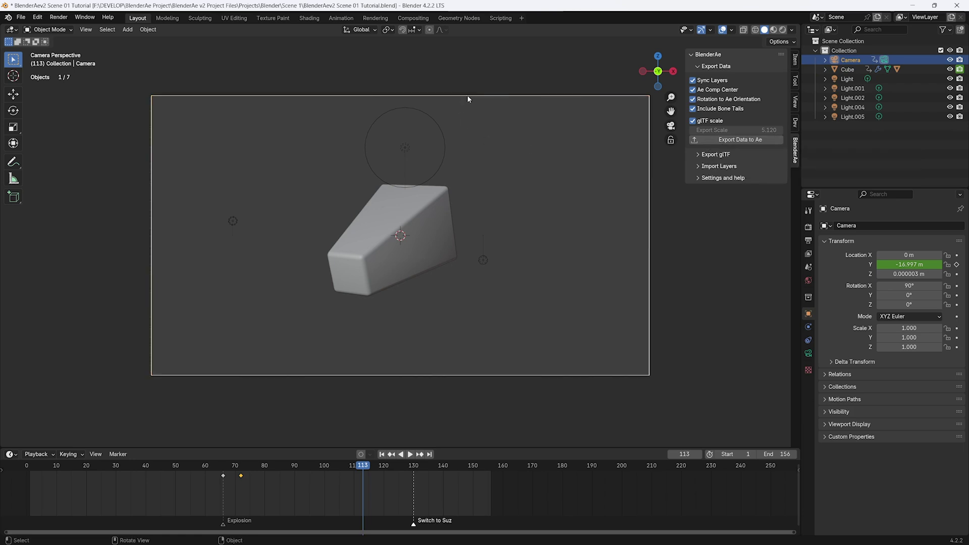
click(717, 141)
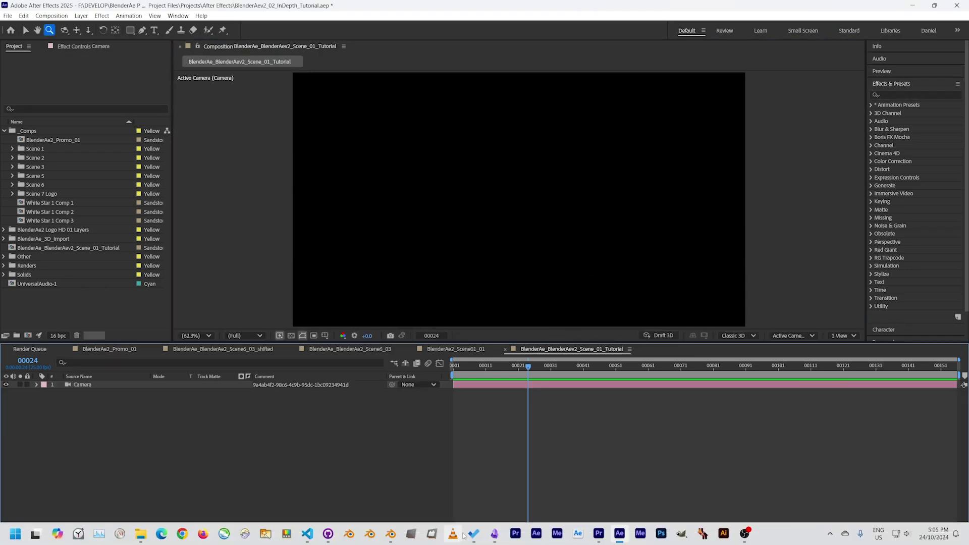
click(391, 534)
click(402, 210)
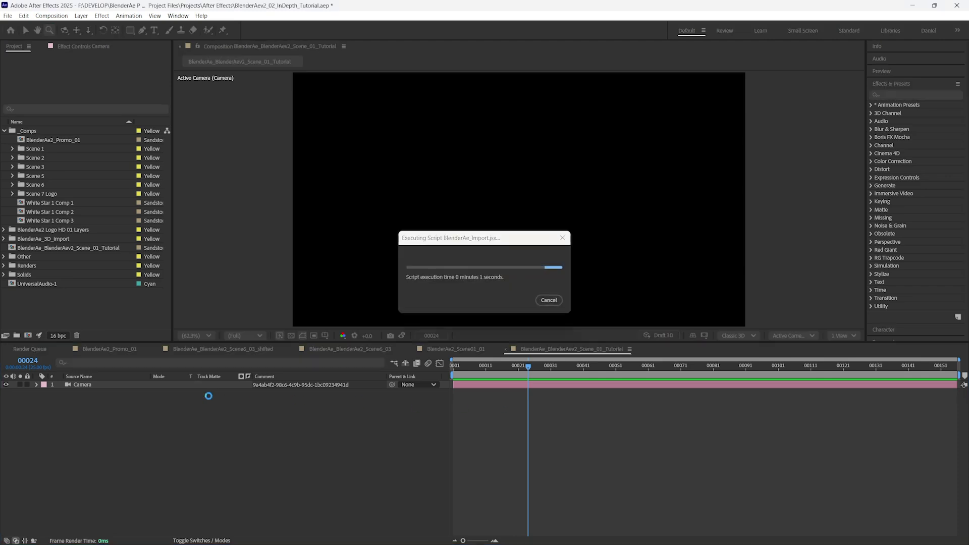
- Reveal the keyframed properties of the imported Cube and Camera layers and scrub the timeline to check their animation
key(u)
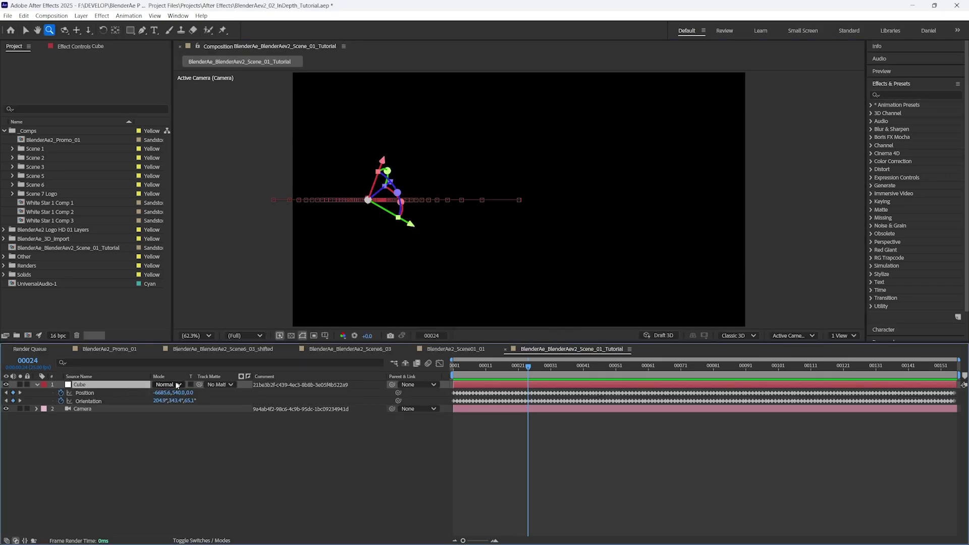
drag(519, 368, 344, 415)
click(105, 411)
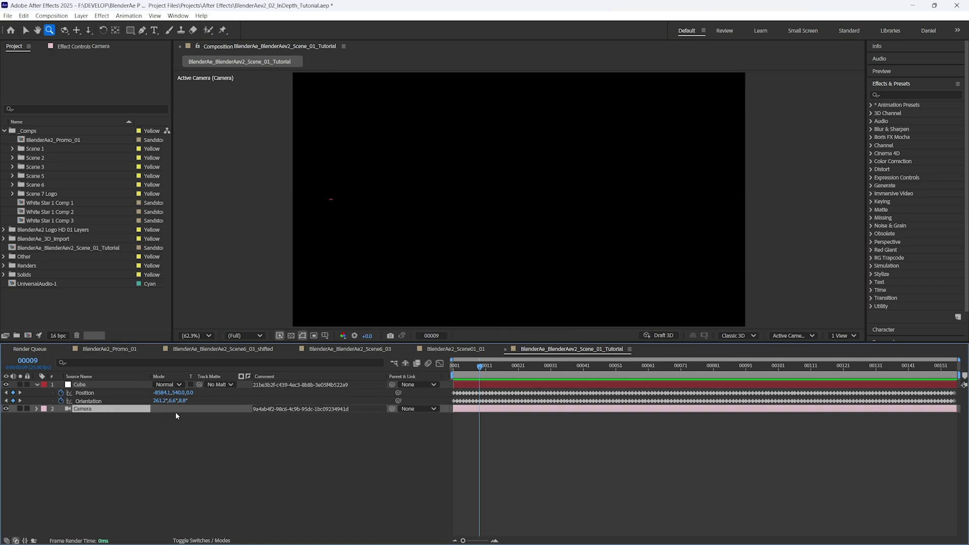
key(u)
drag(495, 365, 862, 388)
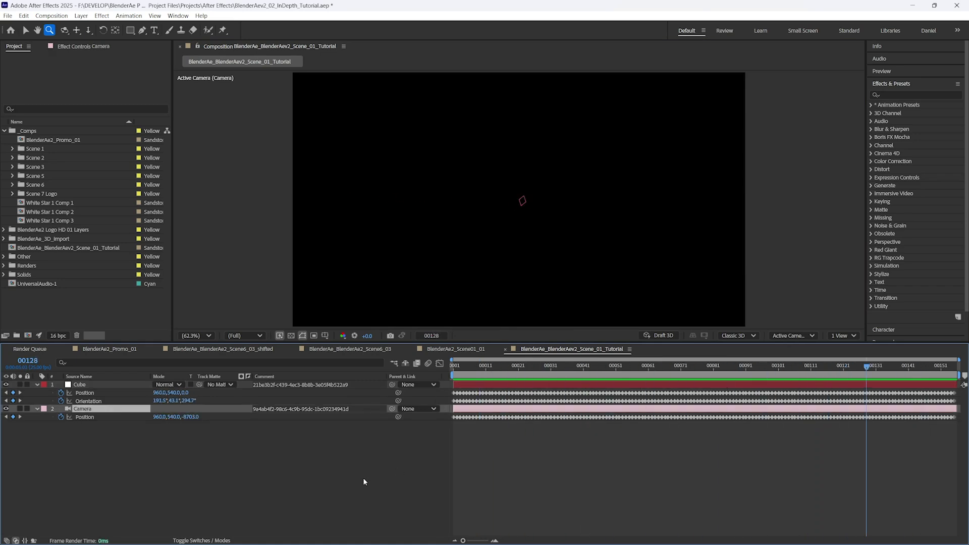
- Switch to Blender, select the camera and go to its location keyframe at frame 72 in the Animation workspace
click(391, 534)
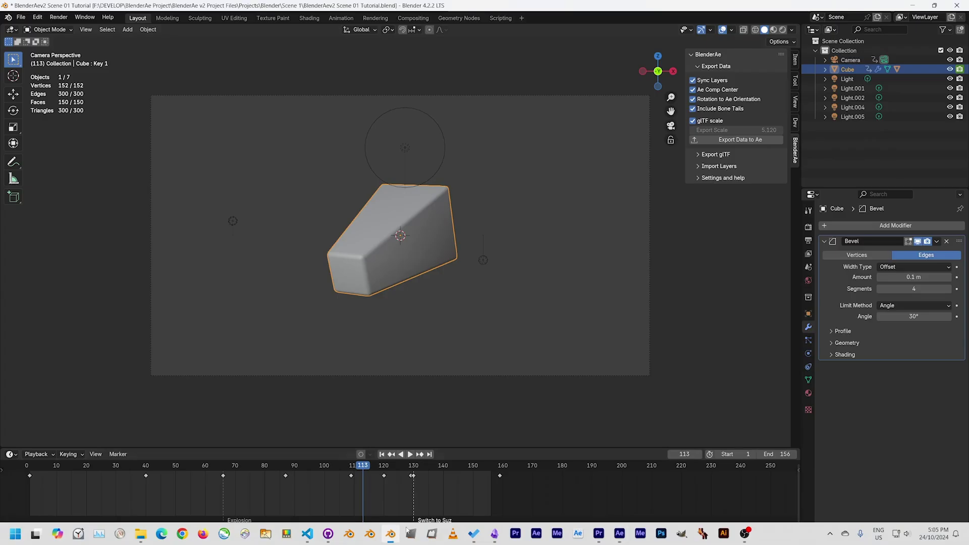
click(538, 93)
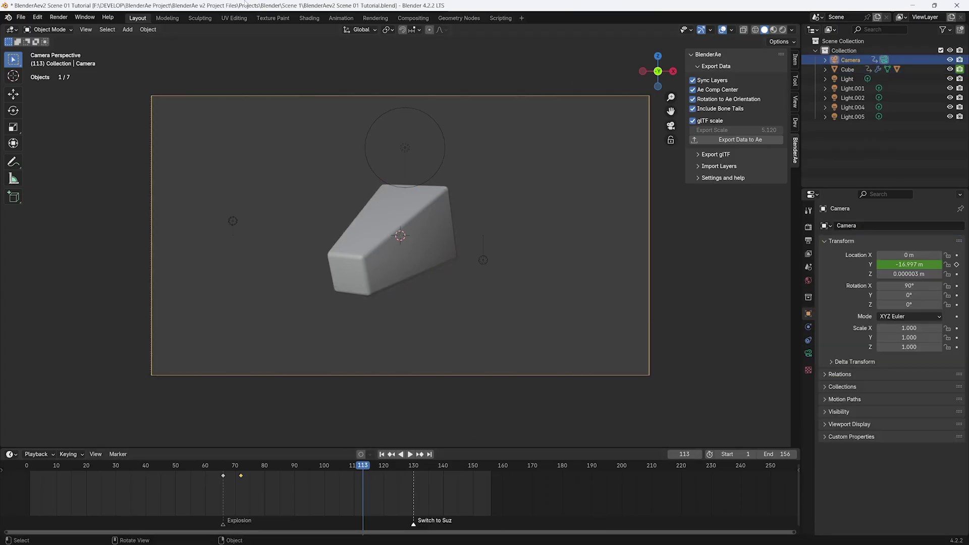
click(342, 18)
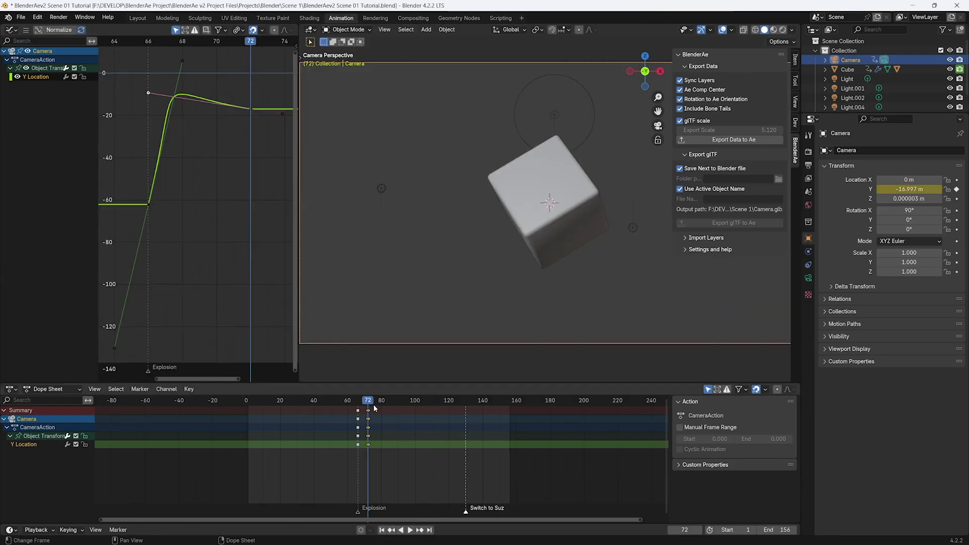
key(Up)
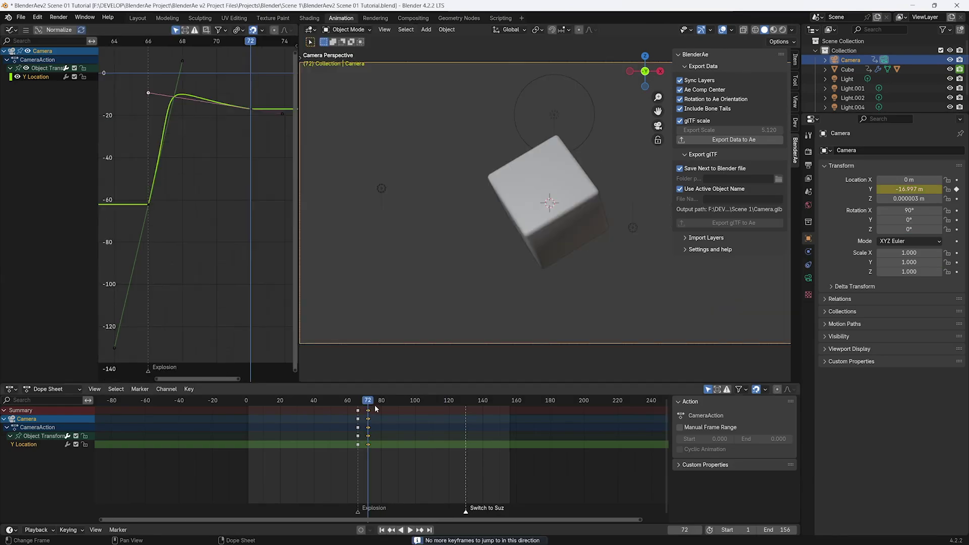
key(Down)
key(Up)
- Move the camera back along its local Z axis to about Y -28.5 m and key its Y location at frame 72
key(g)
key(z)
key(z)
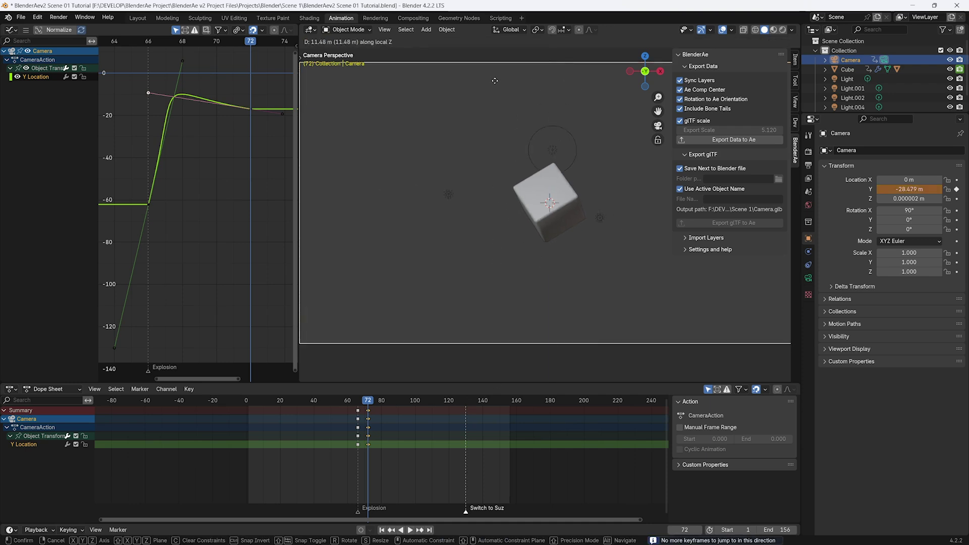
click(497, 118)
click(794, 60)
right_click(715, 87)
click(691, 97)
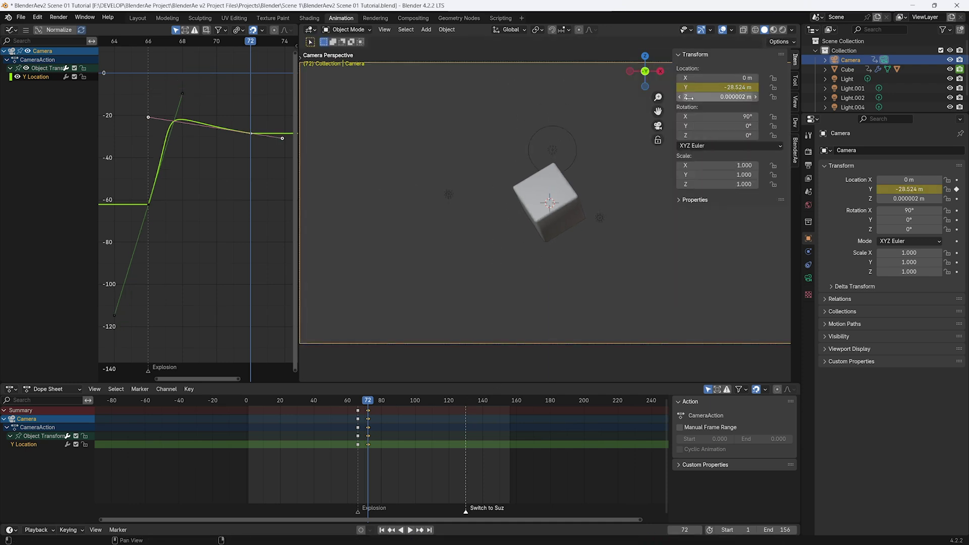
- Step back to frame 71 and export the camera's data again to update its synced After Effects layer
key(Left)
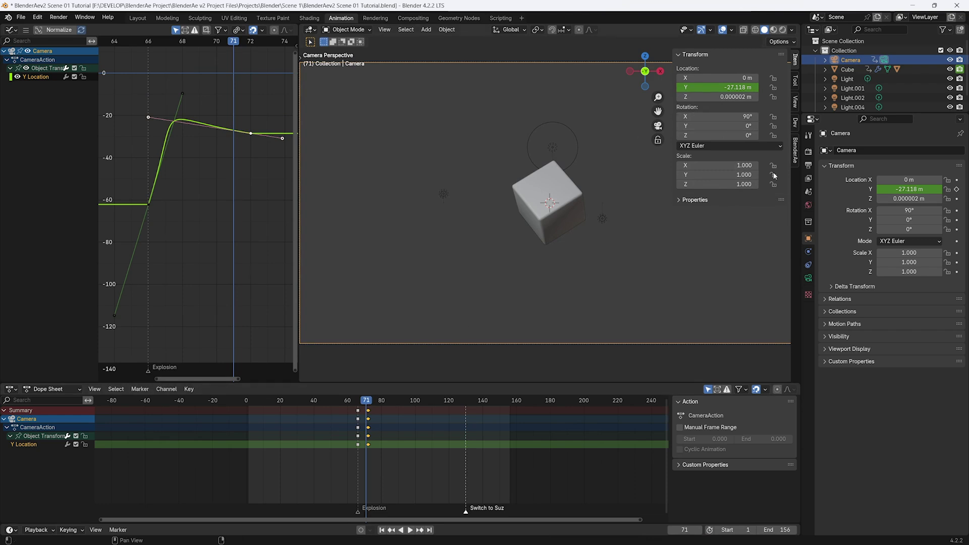
click(796, 151)
click(717, 143)
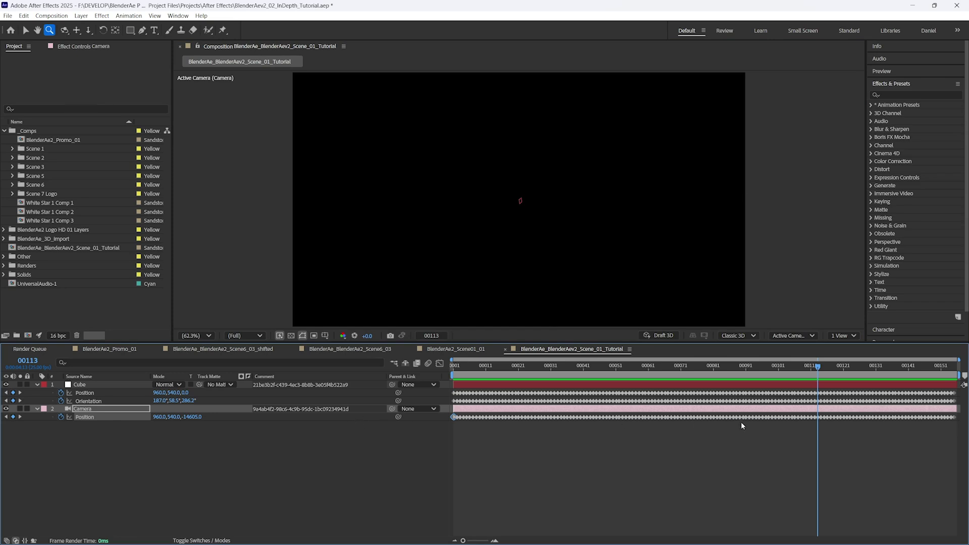
- Examine the sync ID in the Camera layer's comment without editing it, and collapse the layer's properties
click(223, 407)
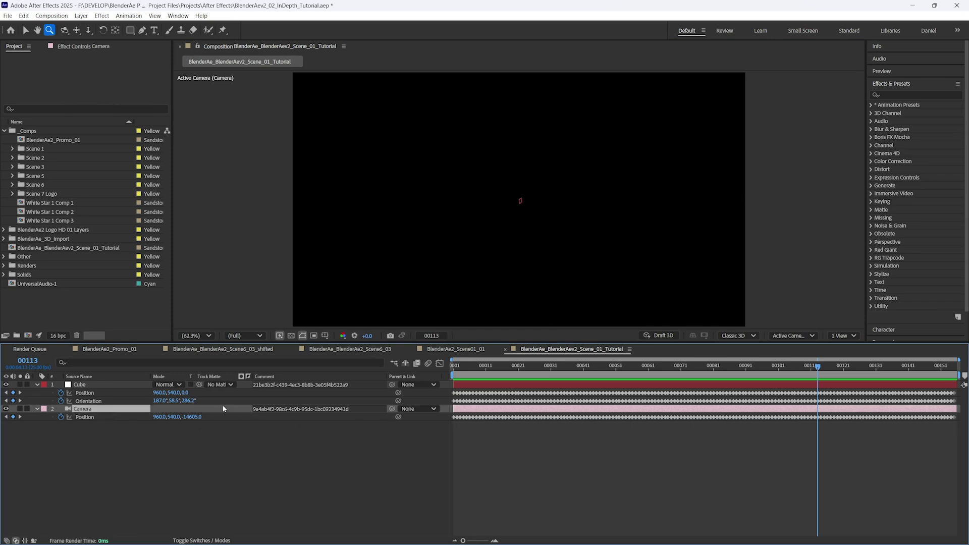
double_click(313, 410)
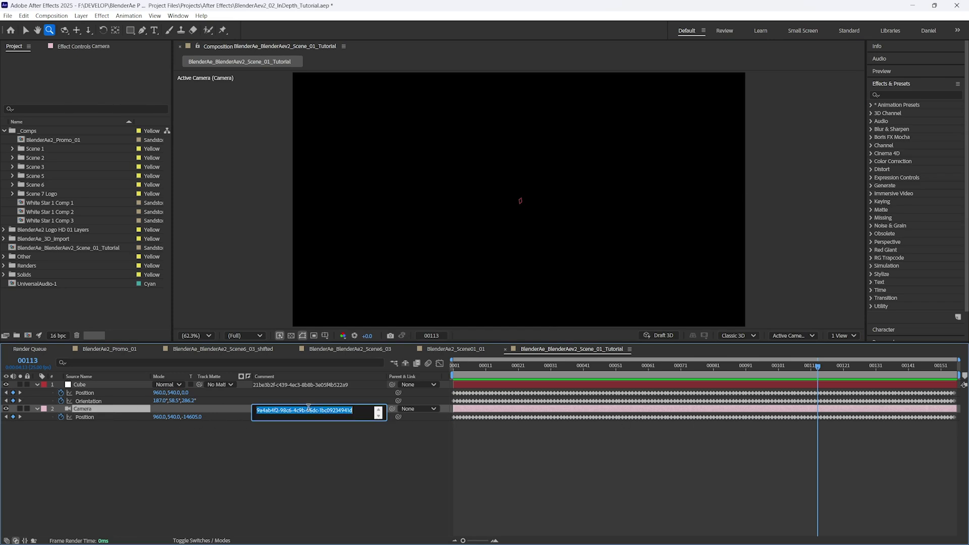
click(293, 432)
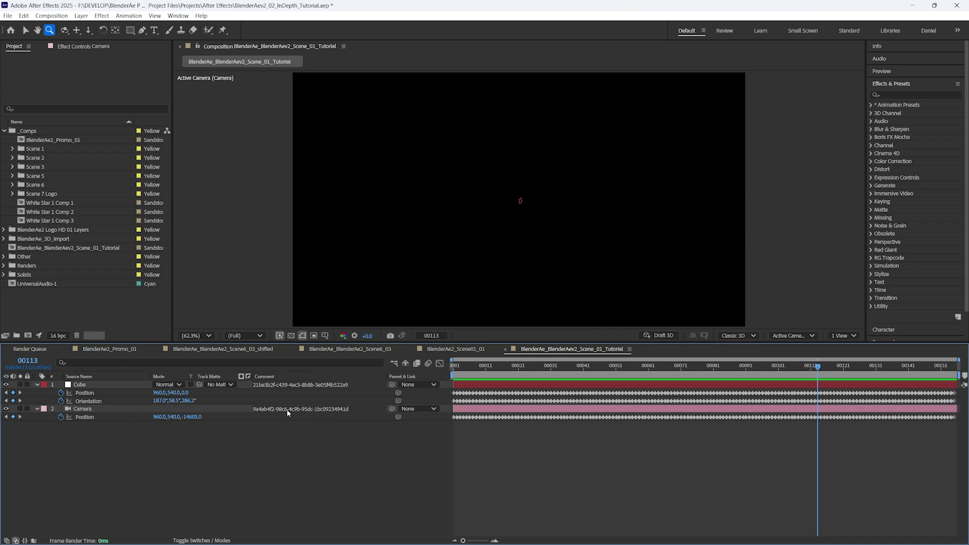
double_click(287, 410)
key(Return)
double_click(330, 410)
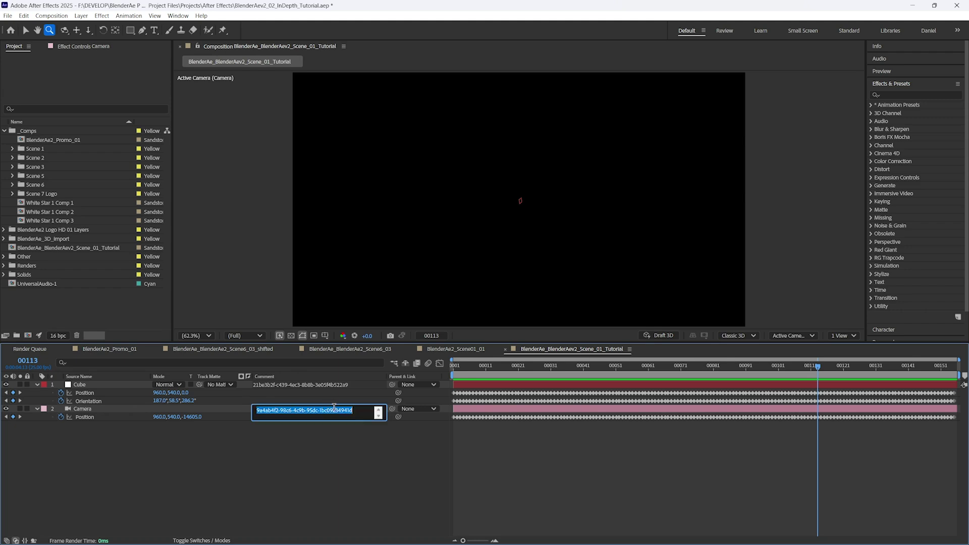
key(Return)
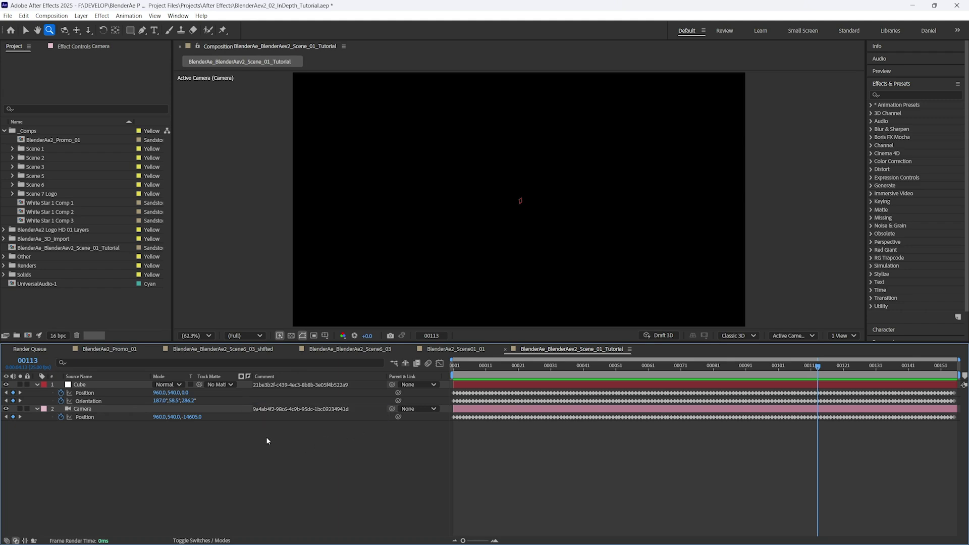
click(83, 410)
click(38, 409)
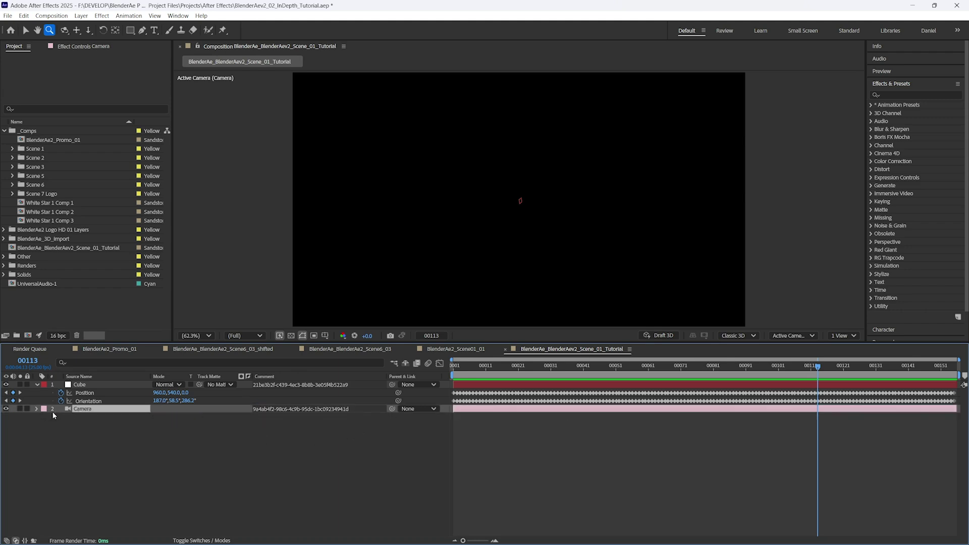
- Switch to Blender, disable Sync Layers and export the camera to After Effects
click(392, 534)
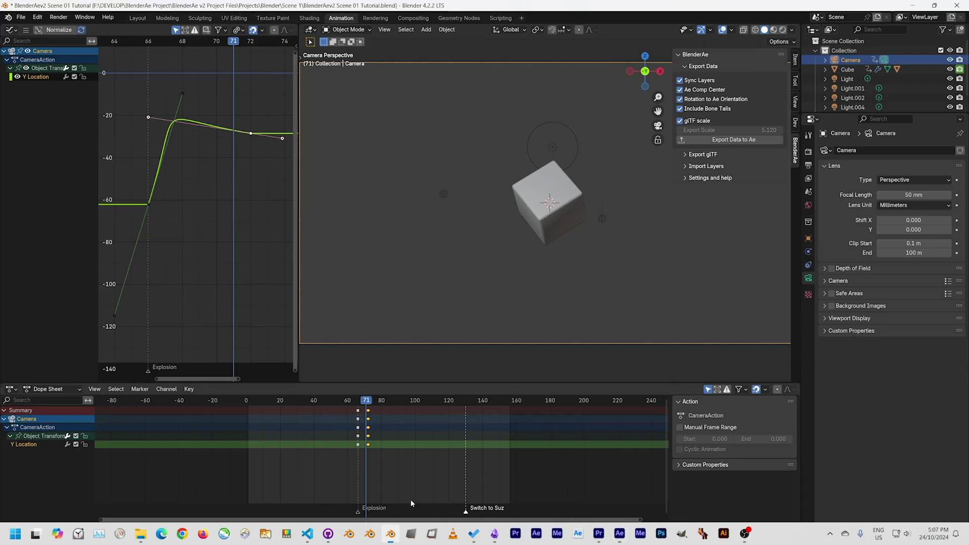
click(707, 83)
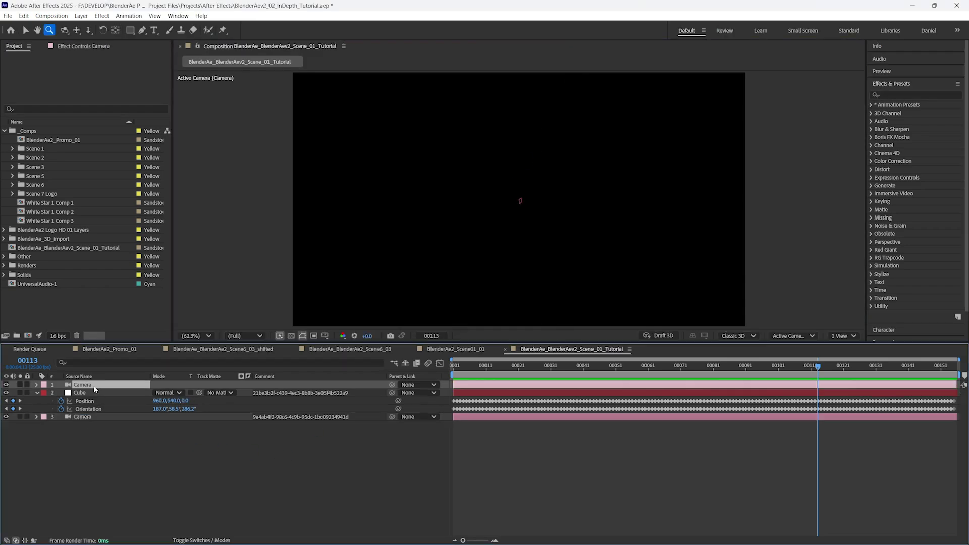
- Delete the duplicate Camera layer that has no comment ID and select the remaining Camera layer
click(275, 387)
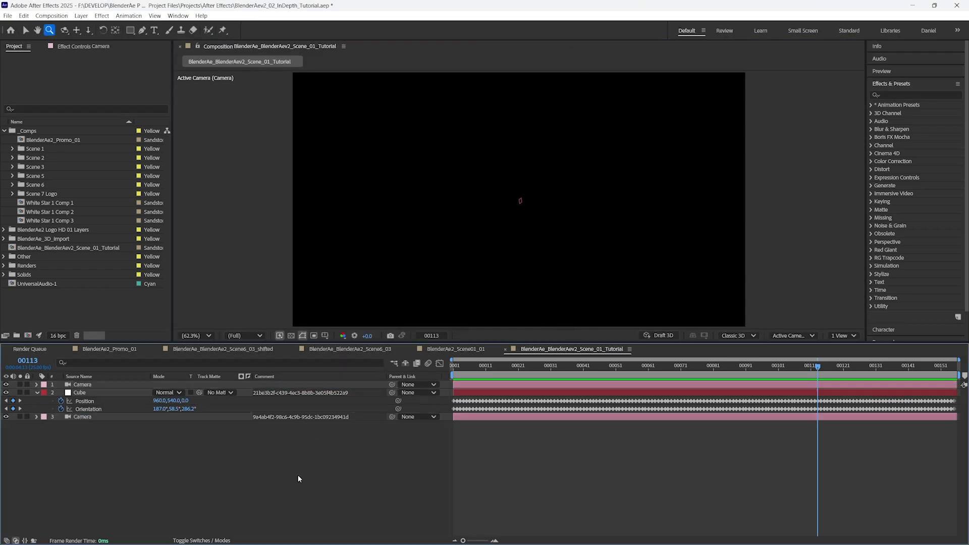
click(287, 433)
key(Delete)
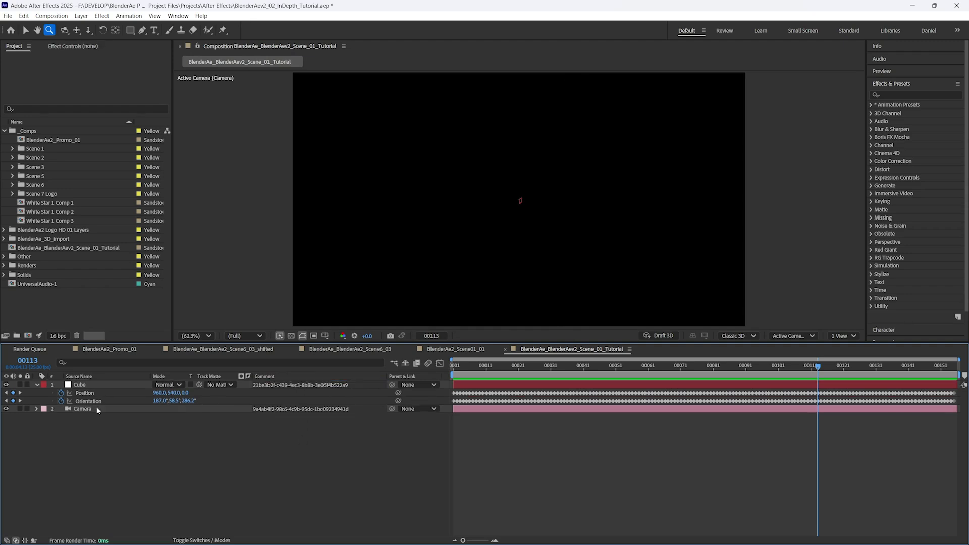
click(95, 407)
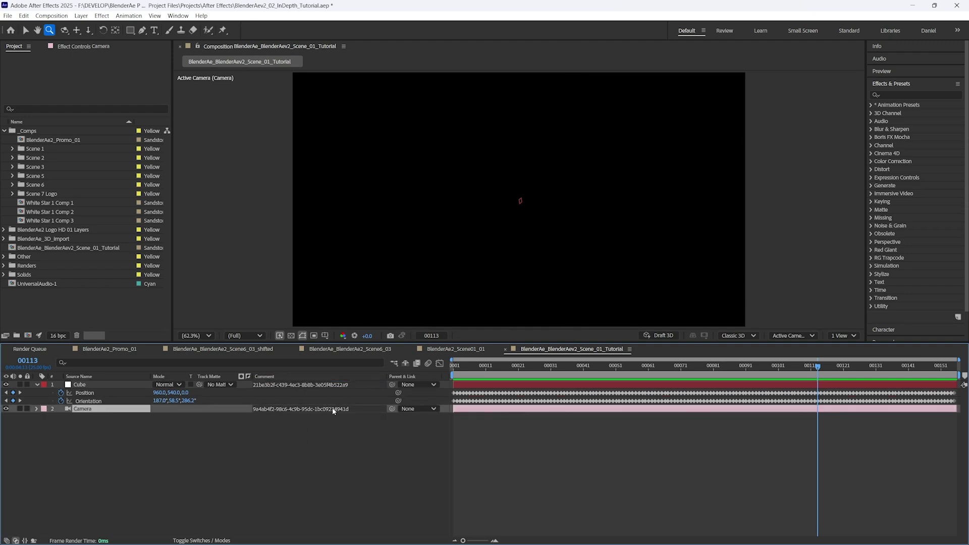
click(151, 434)
click(88, 409)
- Switch to Blender, go to frame 109 and move the camera closer to the cube along its local Z axis
click(391, 534)
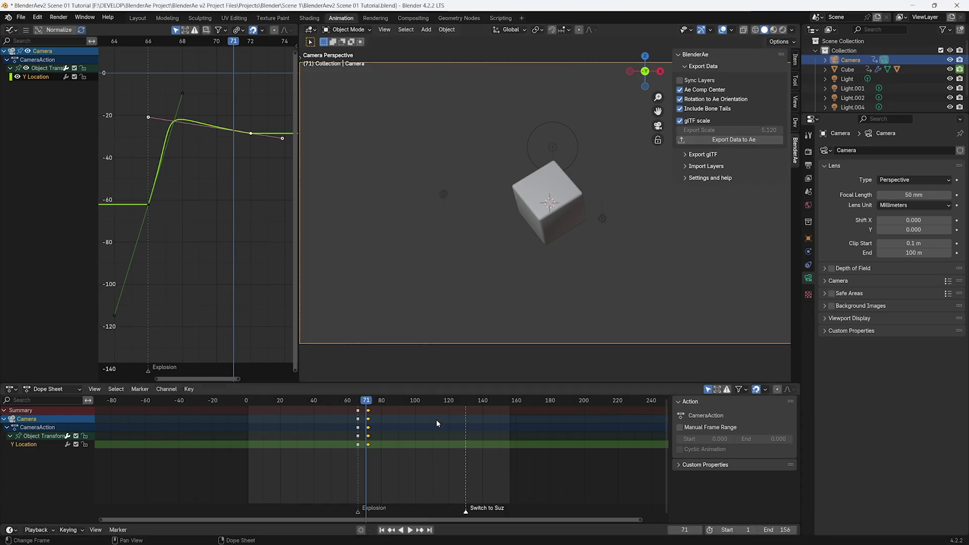
click(430, 400)
key(g)
key(z)
key(z)
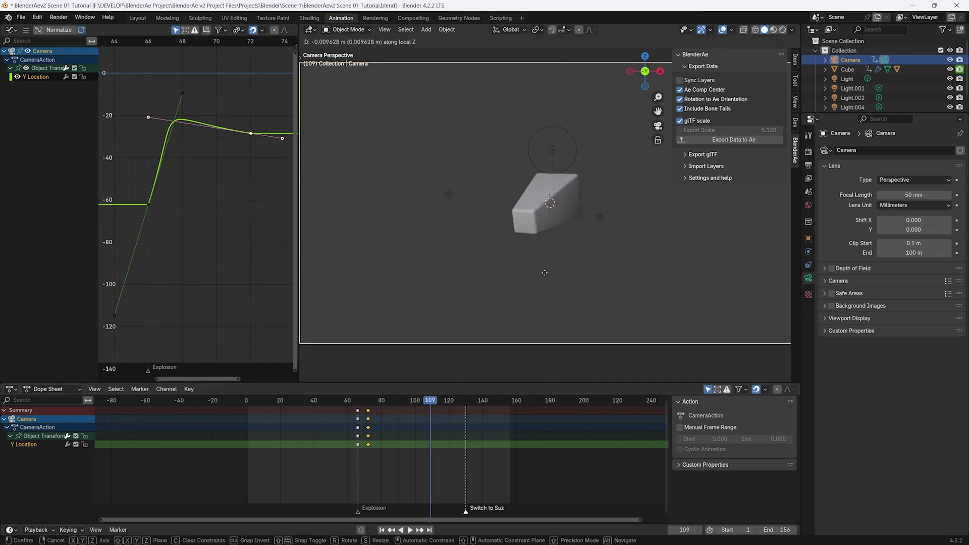
click(622, 93)
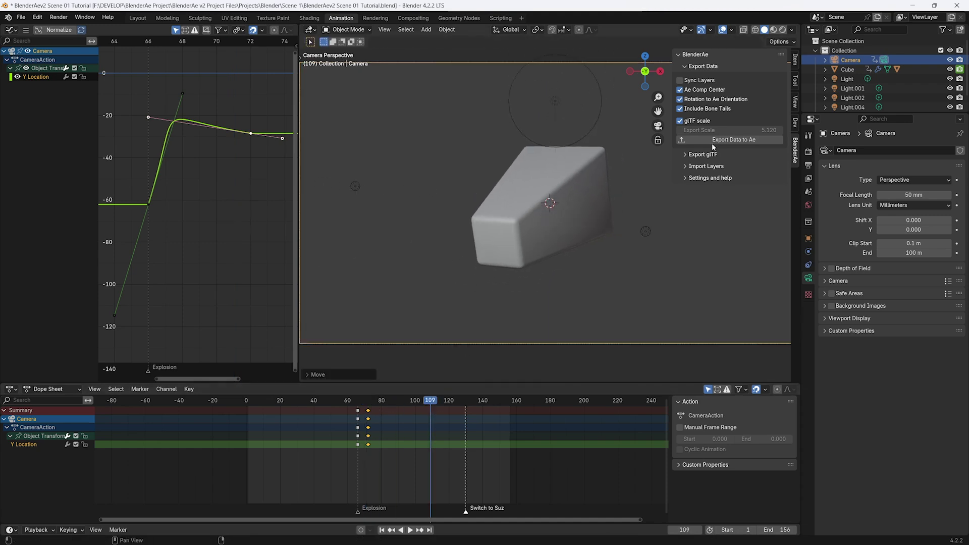
- Insert a Location keyframe for the camera at frame 109 and export its data to After Effects
key(k)
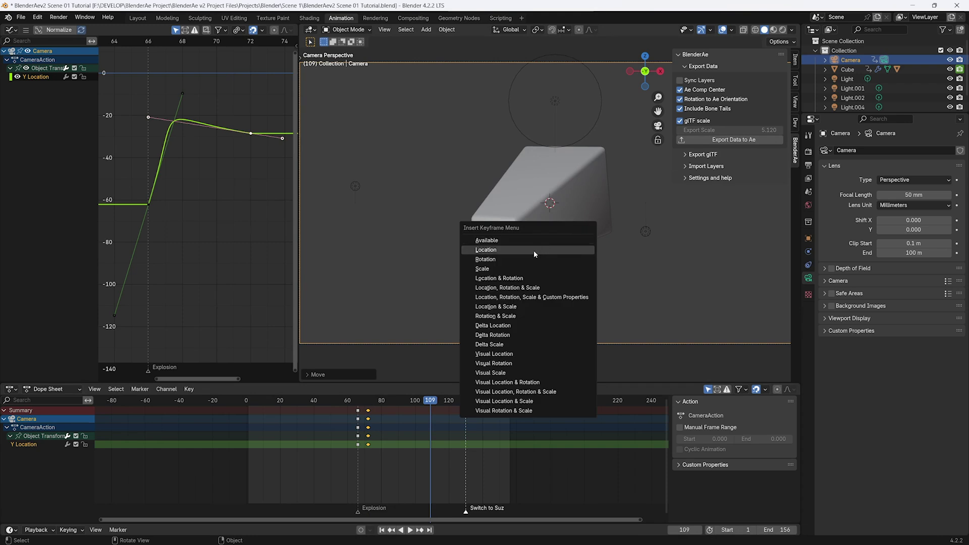
click(535, 250)
click(710, 141)
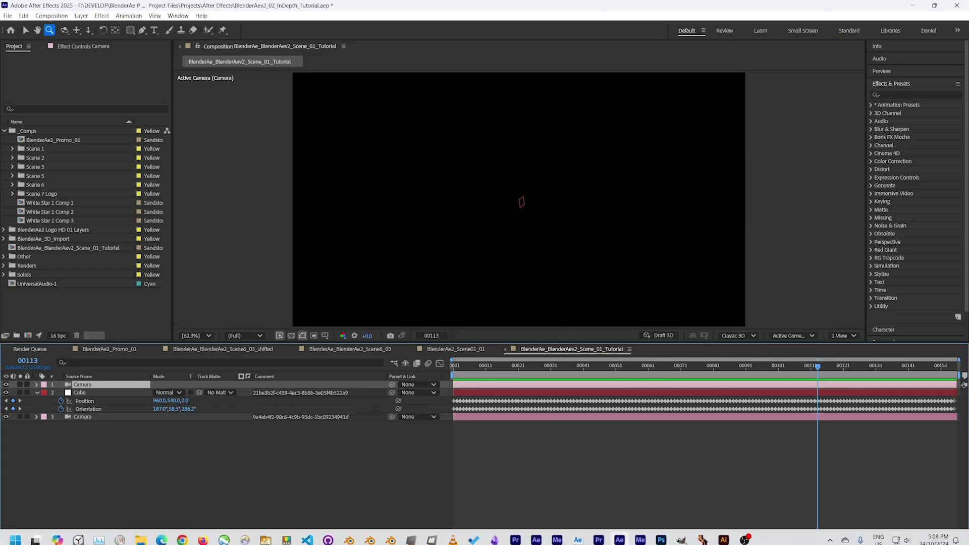
- Switch to Blender, enable Sync Layers and export the camera's data to After Effects
click(391, 542)
click(705, 83)
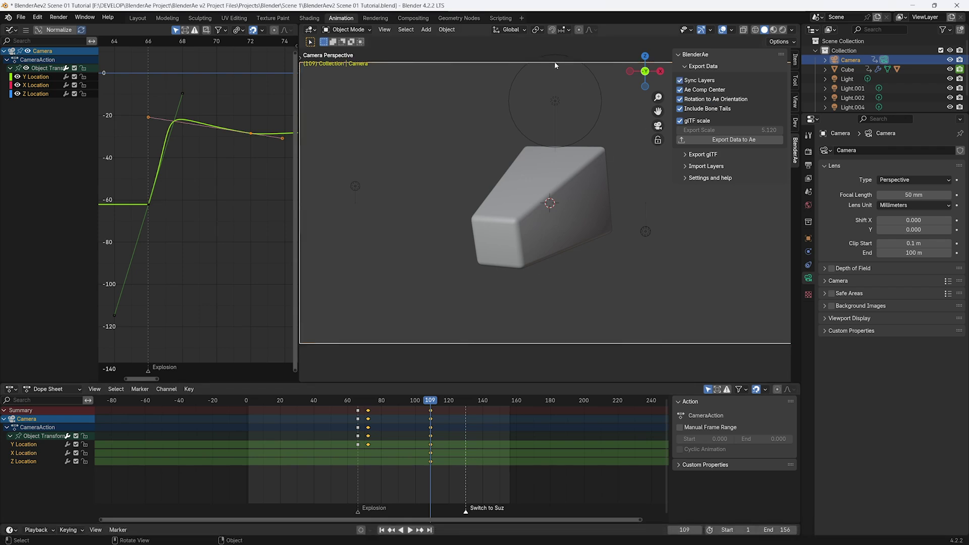
click(725, 142)
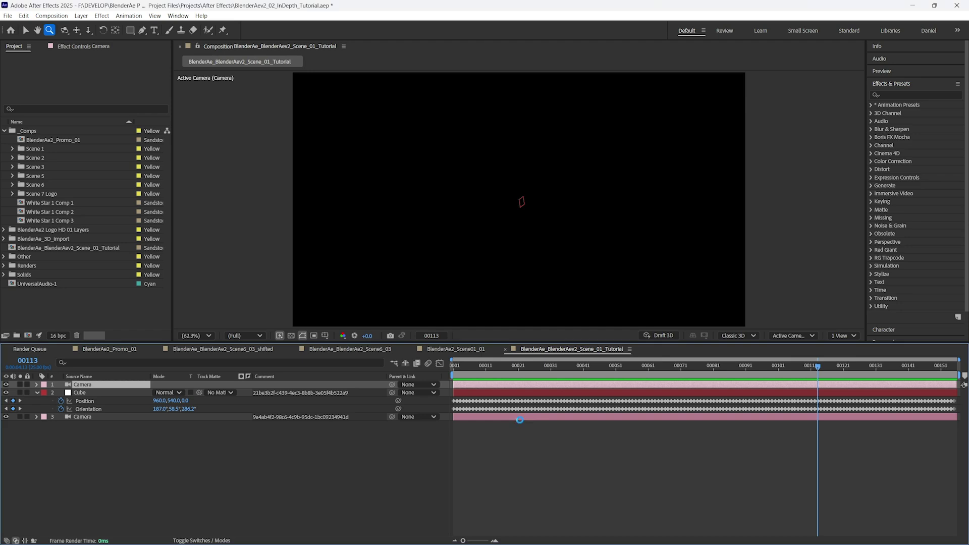
- Delete the Camera layer lacking a comment ID, and show the remaining Camera layer's Position keyframes at frame 94
ctrl+click(111, 417)
click(101, 386)
key(Delete)
click(101, 409)
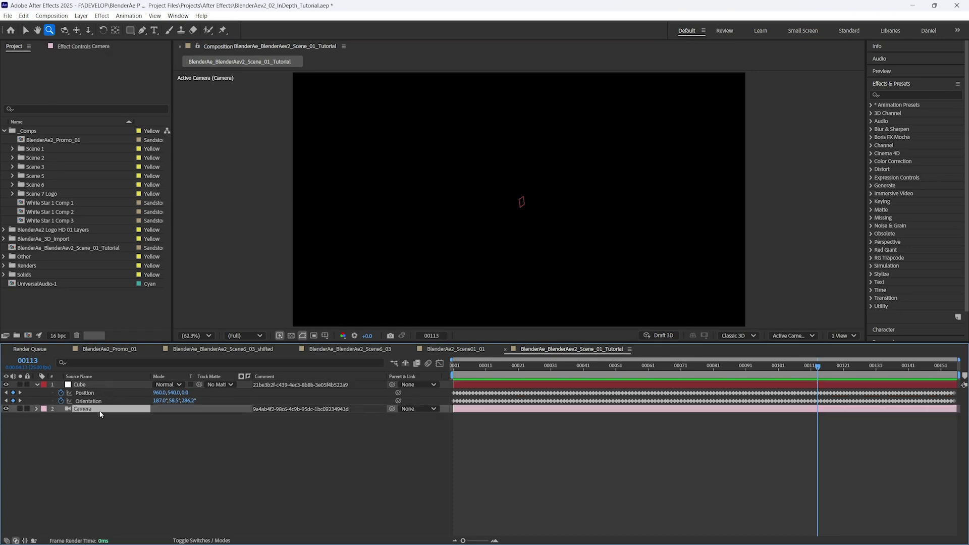
key(p)
drag(820, 368, 757, 374)
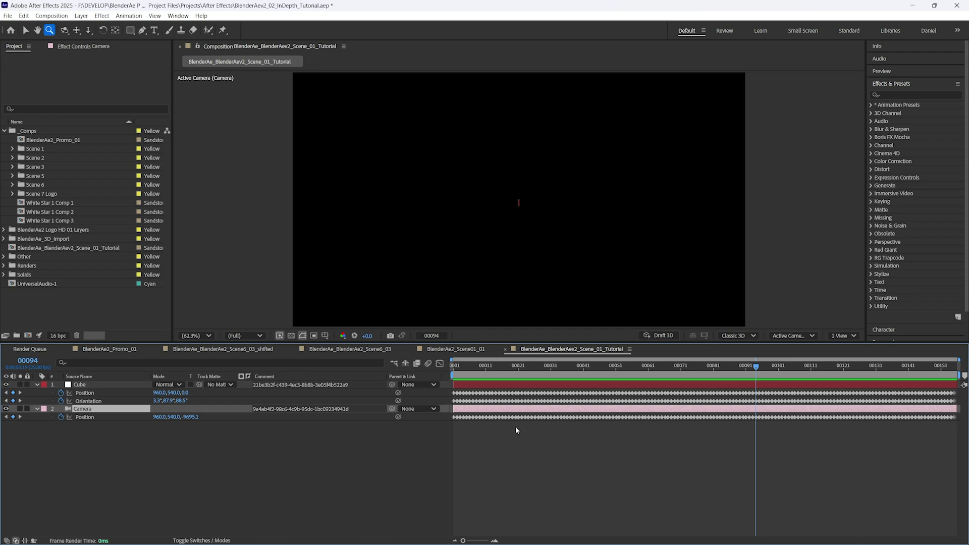
click(271, 455)
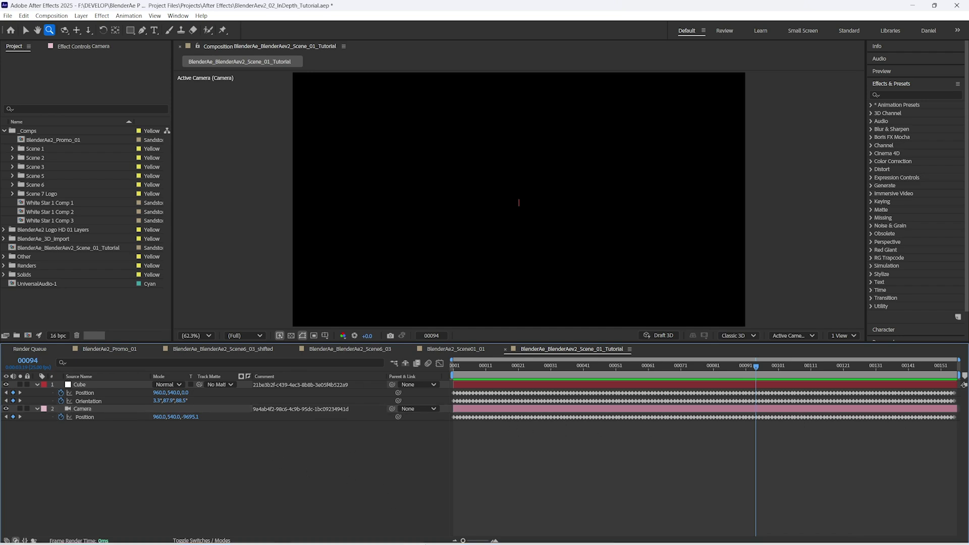
- Go to the BlenderAe2_Scene01_01 composition in After Effects and show the Comment column in its timeline
click(391, 535)
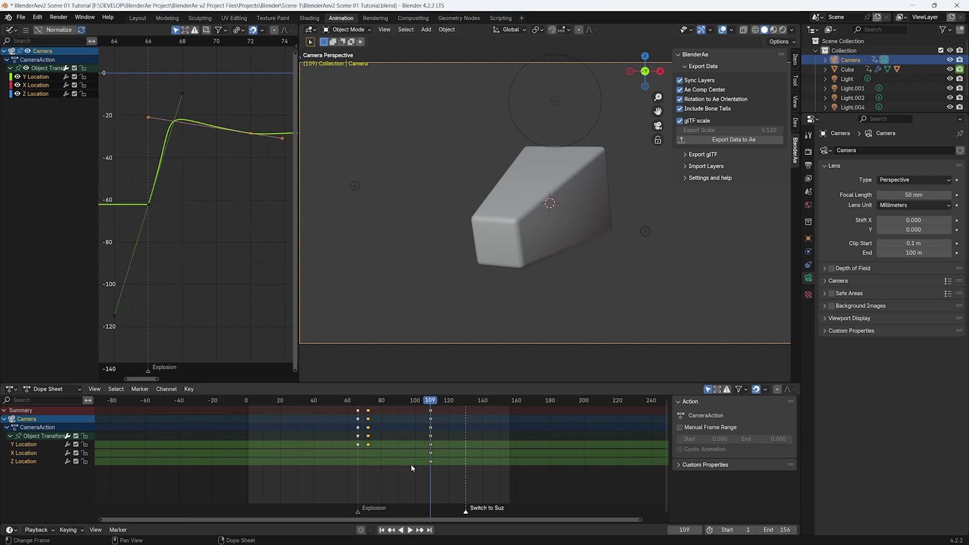
key(alt+Tab)
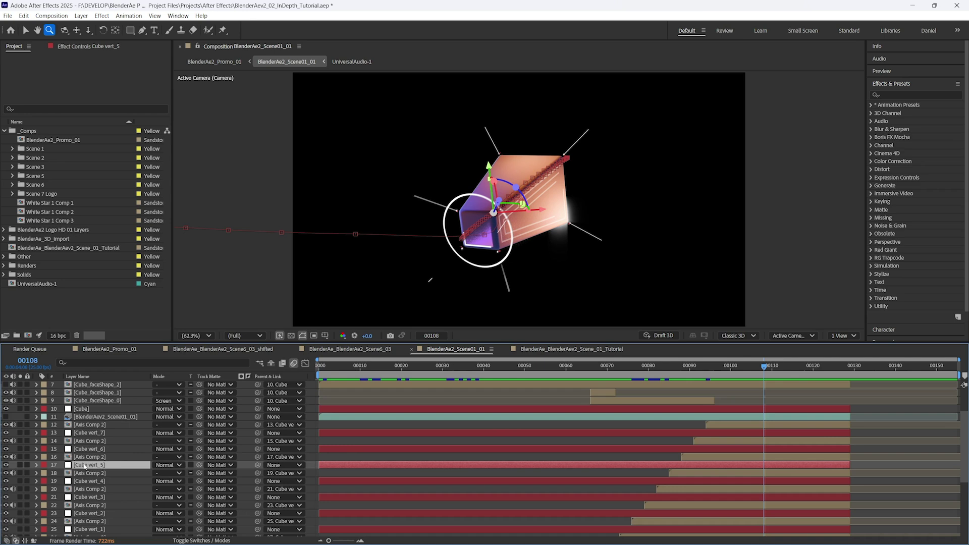
right_click(127, 377)
mouse_move(162, 406)
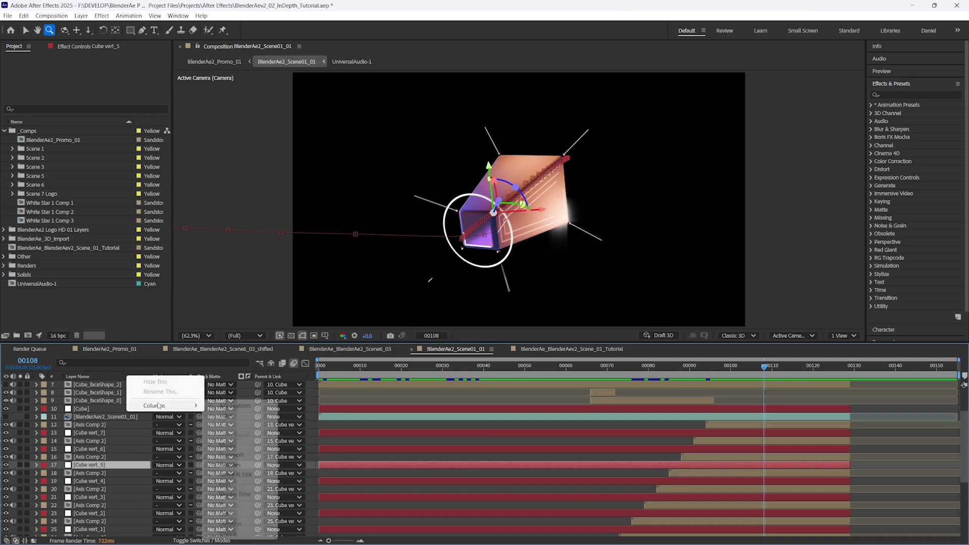
click(248, 455)
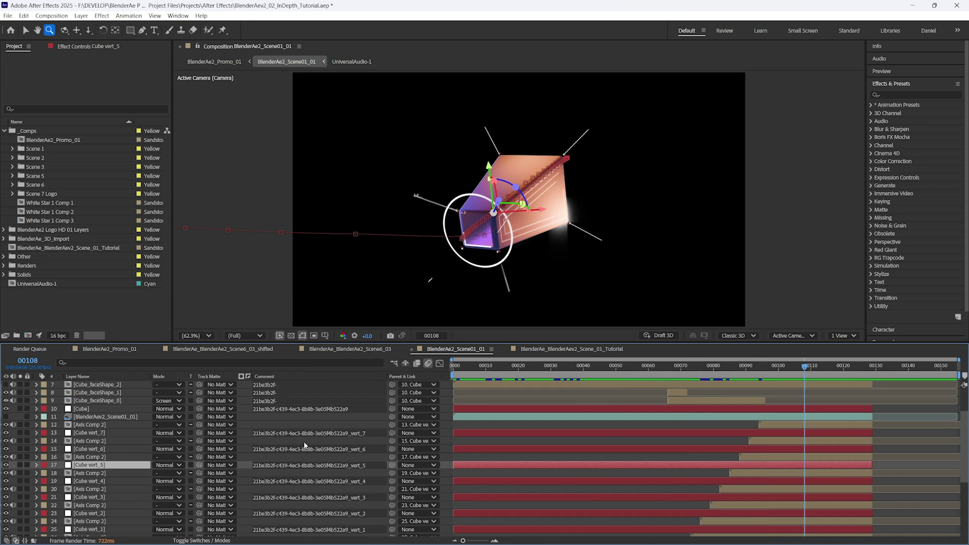
- Reveal the keyframed properties of the Cube vert_5 layer and scrub the animation around frames 114 to 118
scroll(393, 419, up, 3)
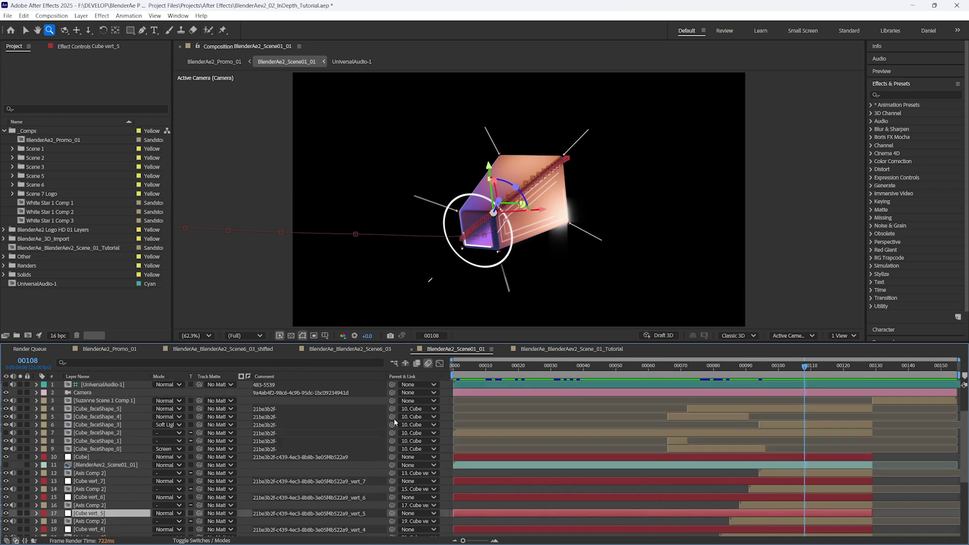
drag(799, 372, 838, 375)
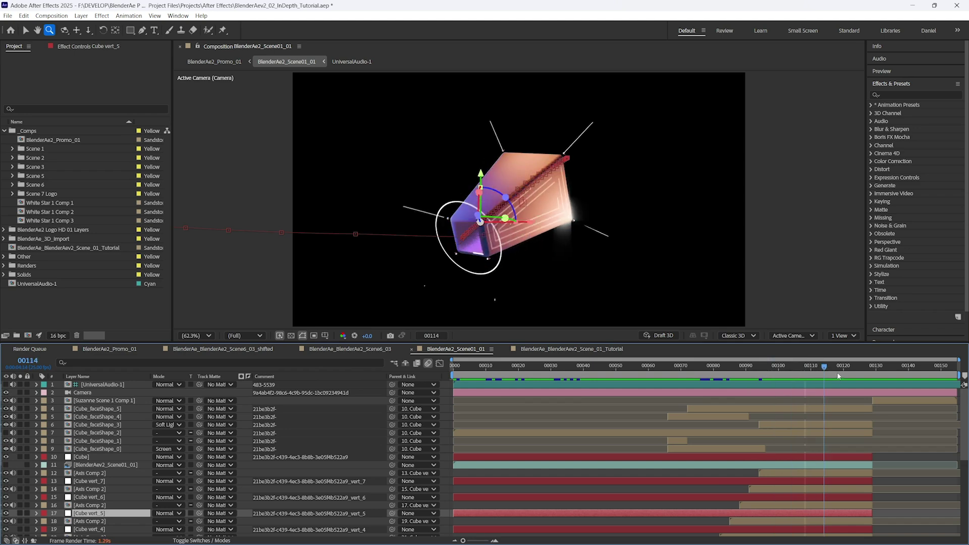
key(u)
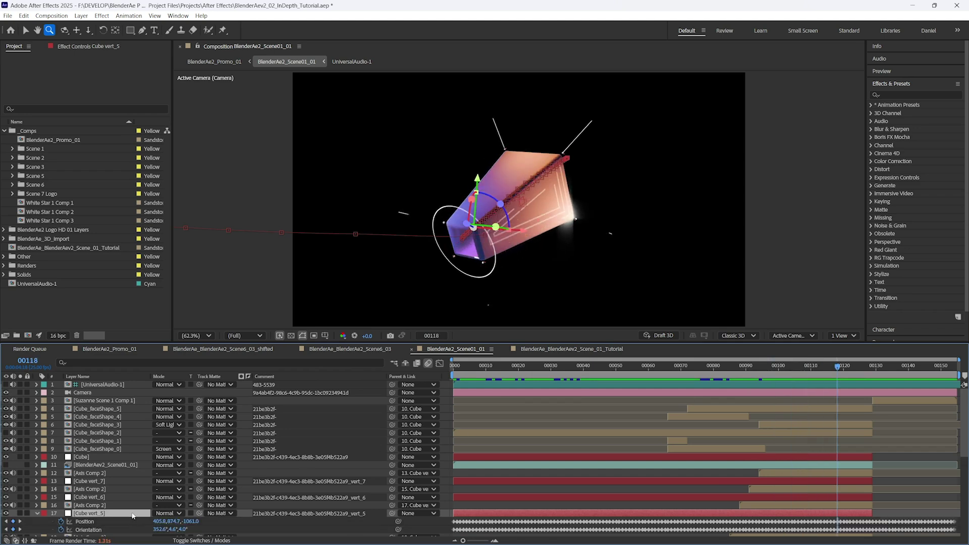
scroll(128, 516, down, 3)
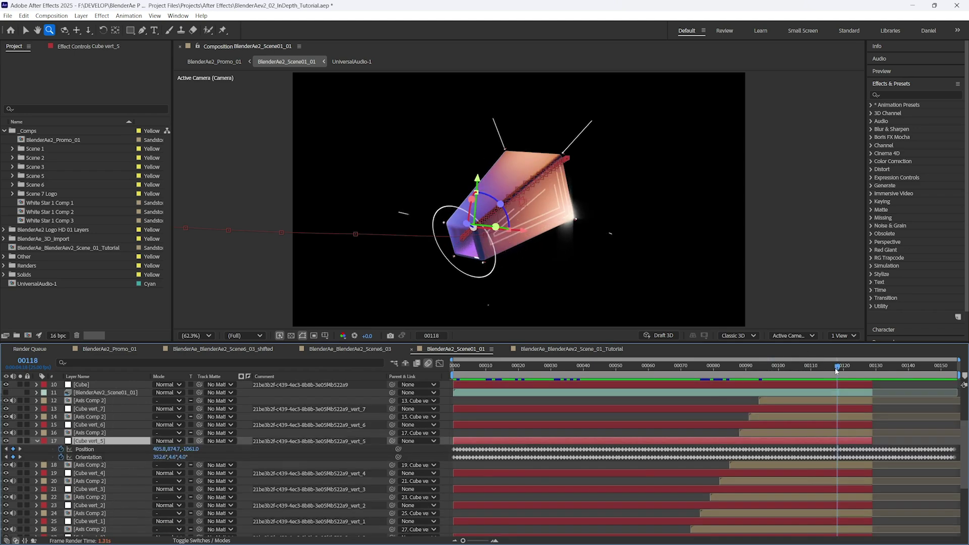
drag(837, 371, 821, 371)
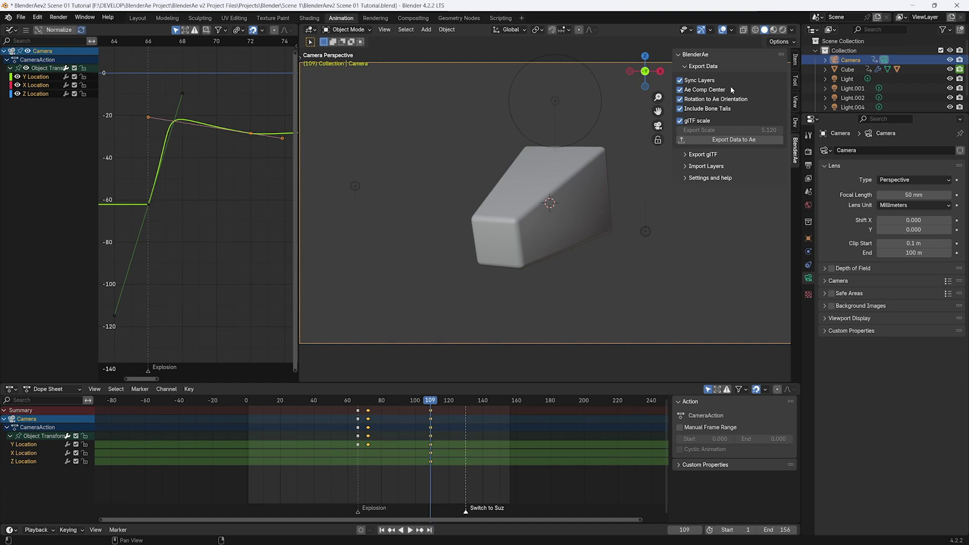
- In Blender, disable Ae Comp Center and hide the cube in the viewport
click(700, 91)
click(595, 209)
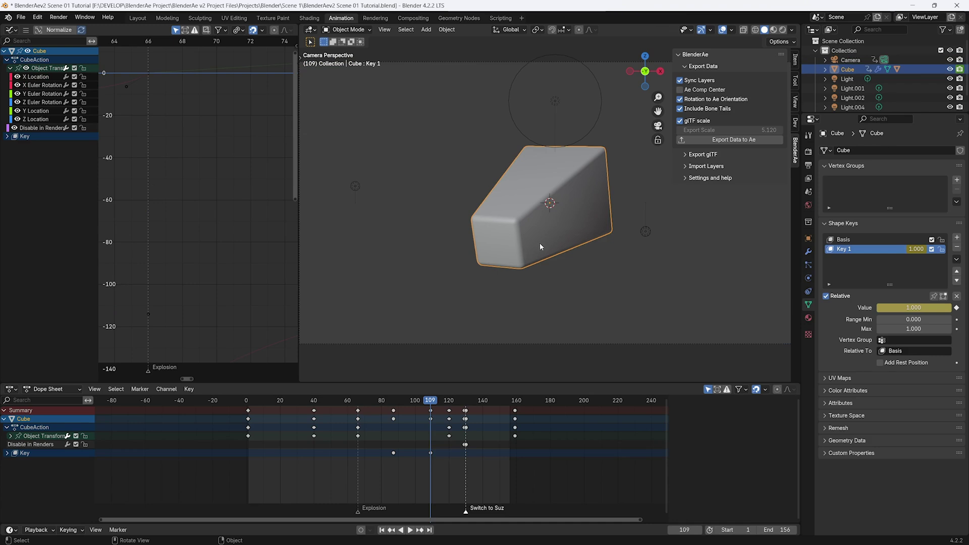
middle_drag(541, 241, 562, 208)
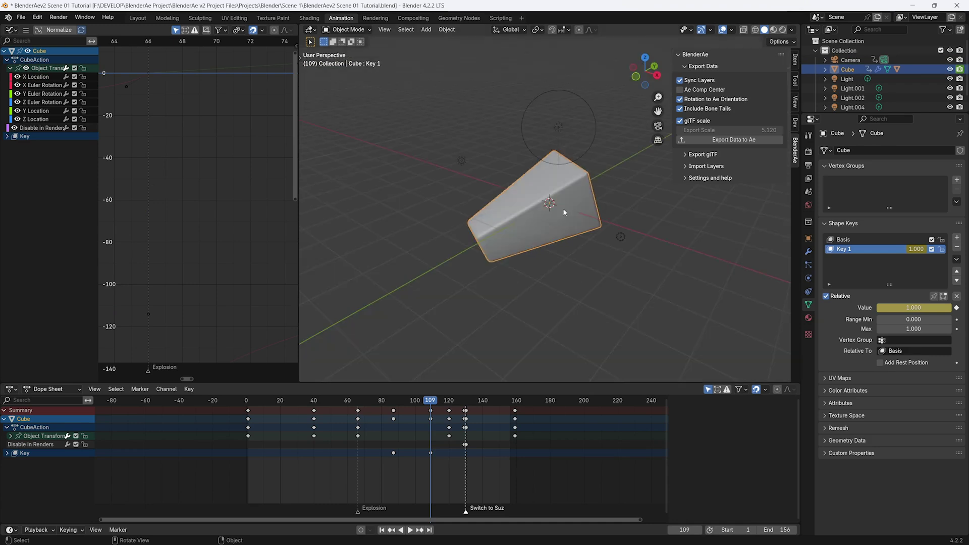
key(h)
- Add a Monkey mesh and export its data to After Effects
key(shift+a)
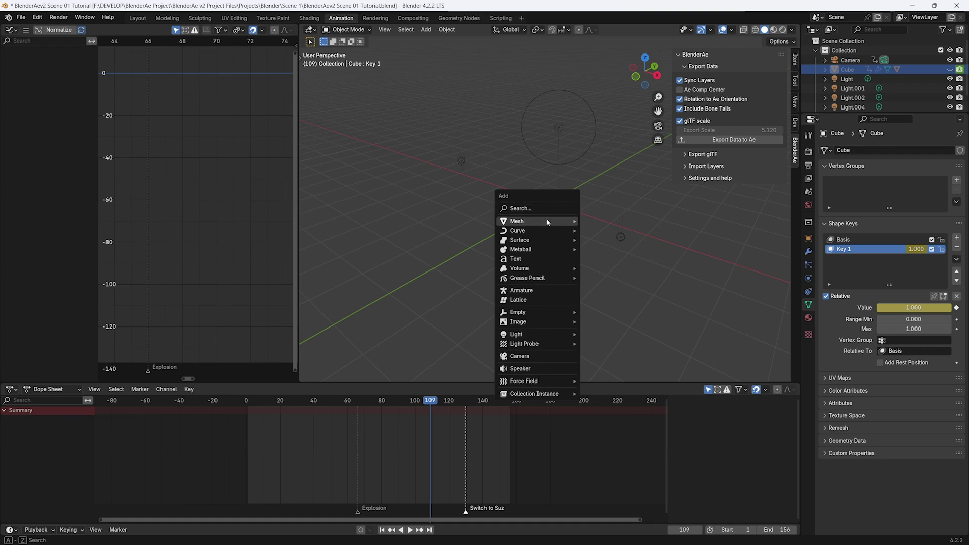
mouse_move(544, 220)
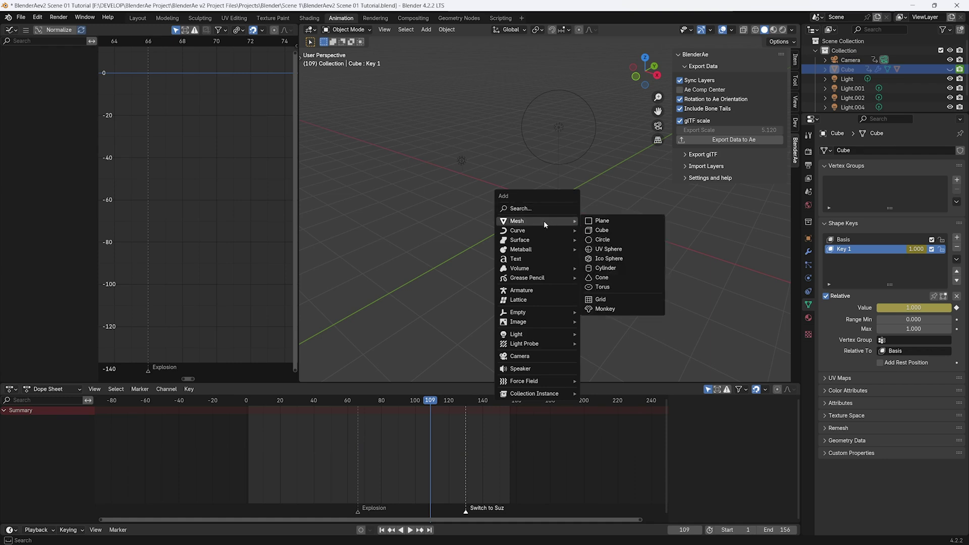
click(606, 309)
middle_drag(555, 231, 520, 192)
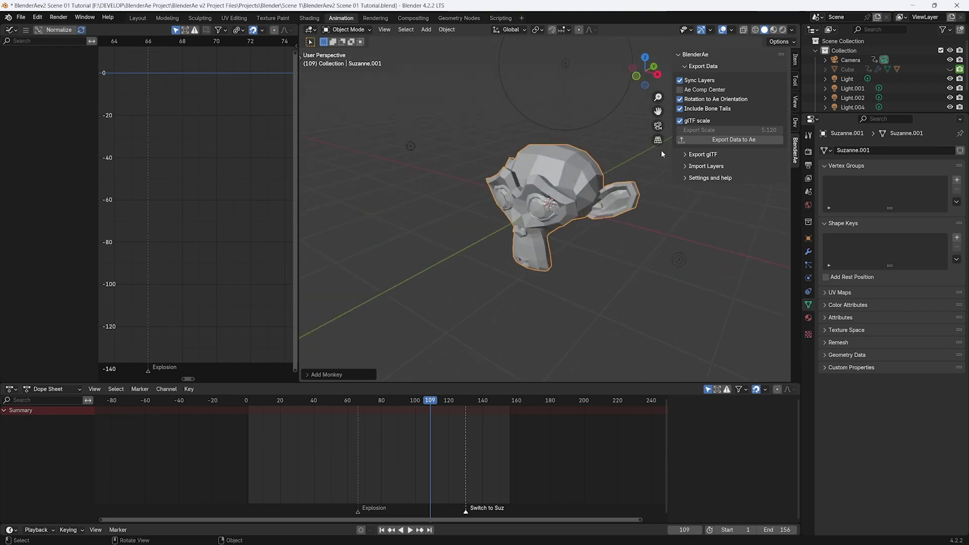
click(715, 141)
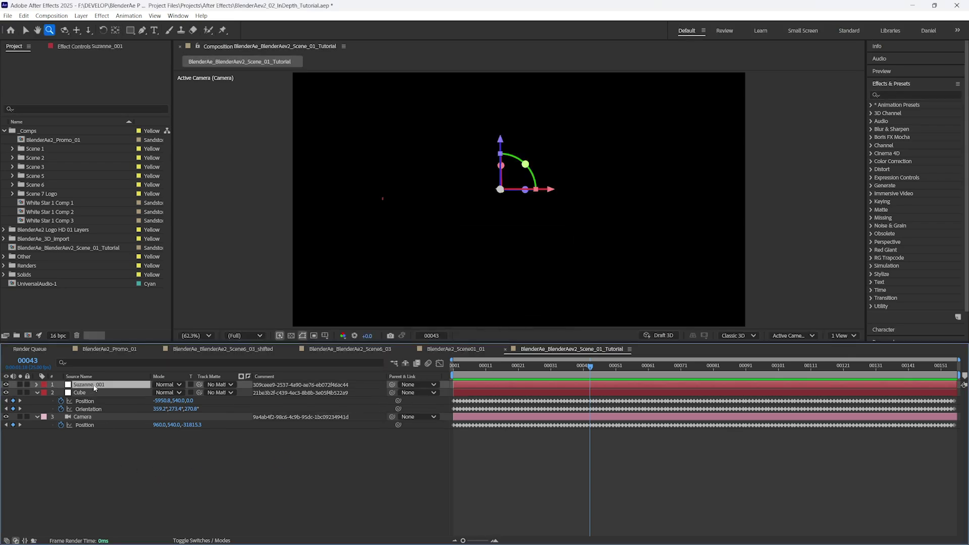
- Show the Position property of the Suzanne_001 layer and delete the Camera layer
key(p)
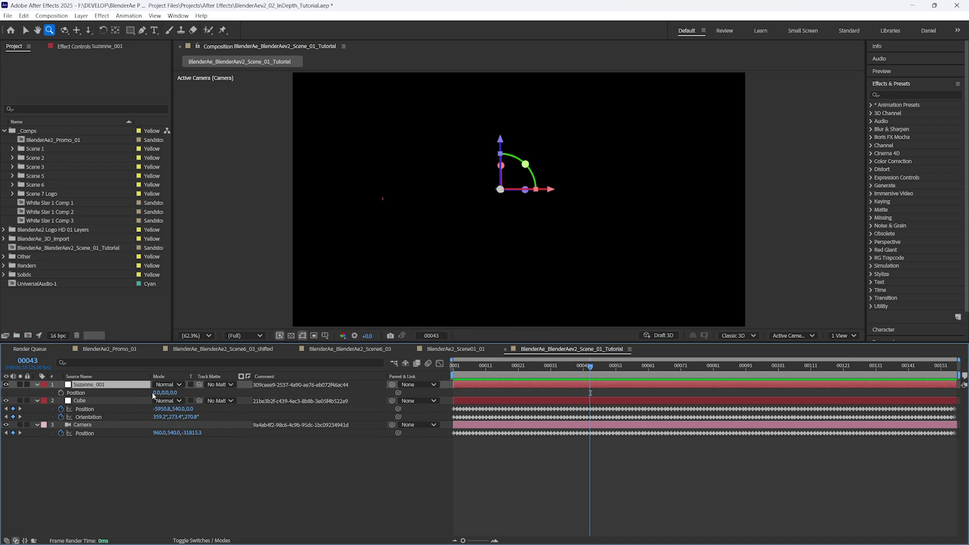
click(198, 456)
click(78, 376)
click(90, 384)
click(90, 425)
key(Delete)
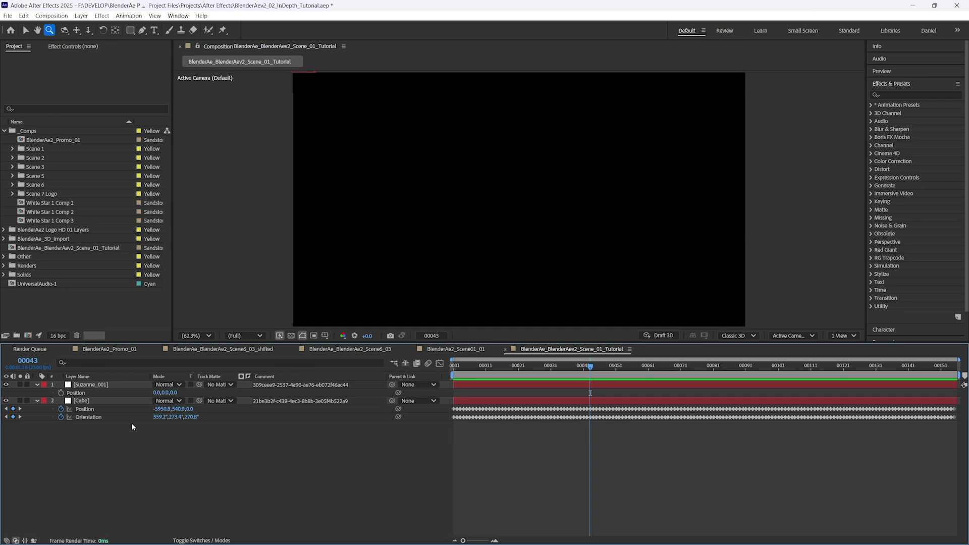
- Select the Suzanne_001 layer and examine where it sits relative to the composition frame
click(94, 386)
scroll(463, 230, down, 3)
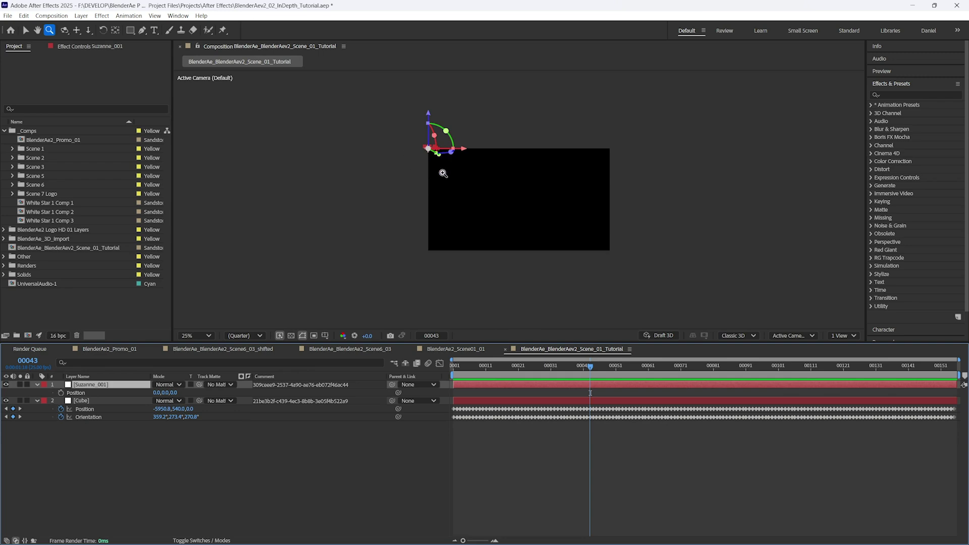
scroll(471, 290, up, 2)
click(213, 467)
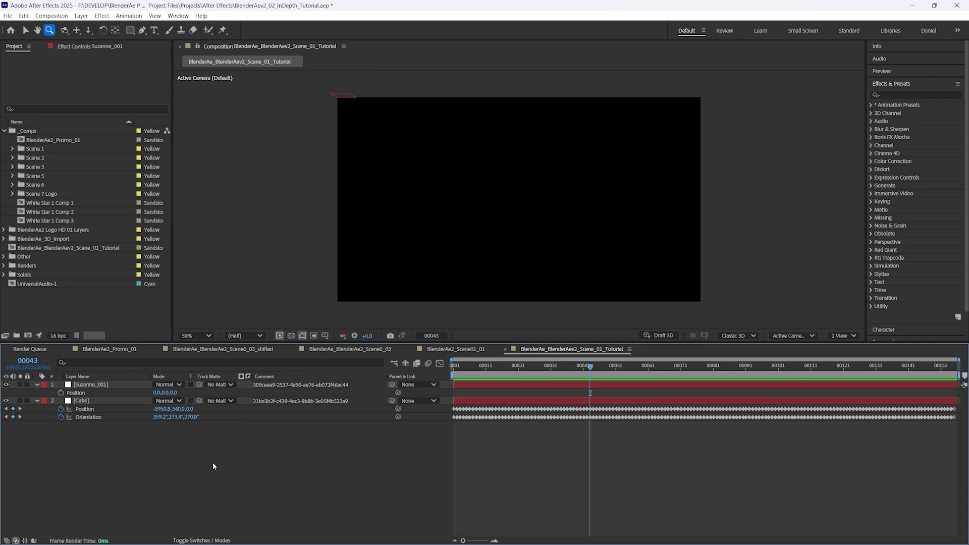
- Check the composition's width and height in Composition Settings and display the title/action safe guides
right_click(213, 466)
click(192, 360)
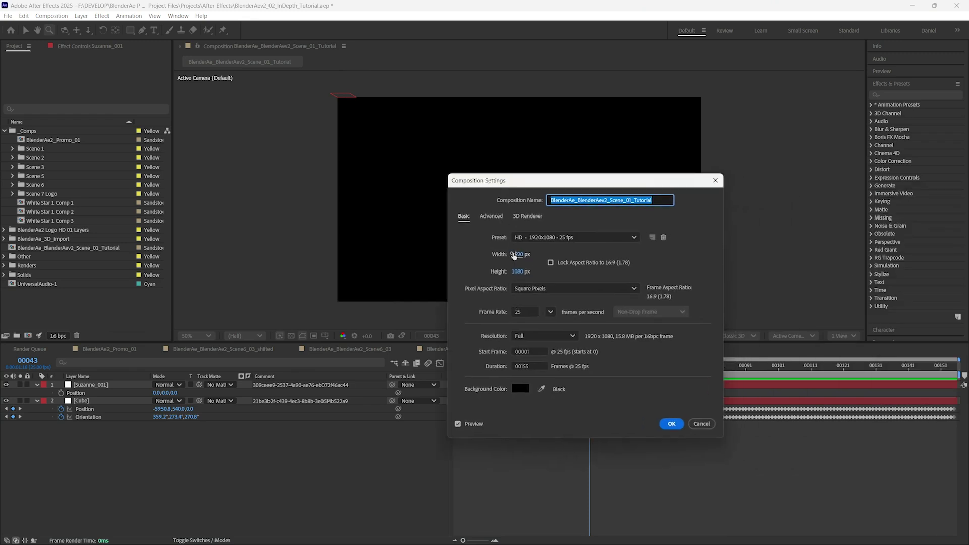
click(702, 424)
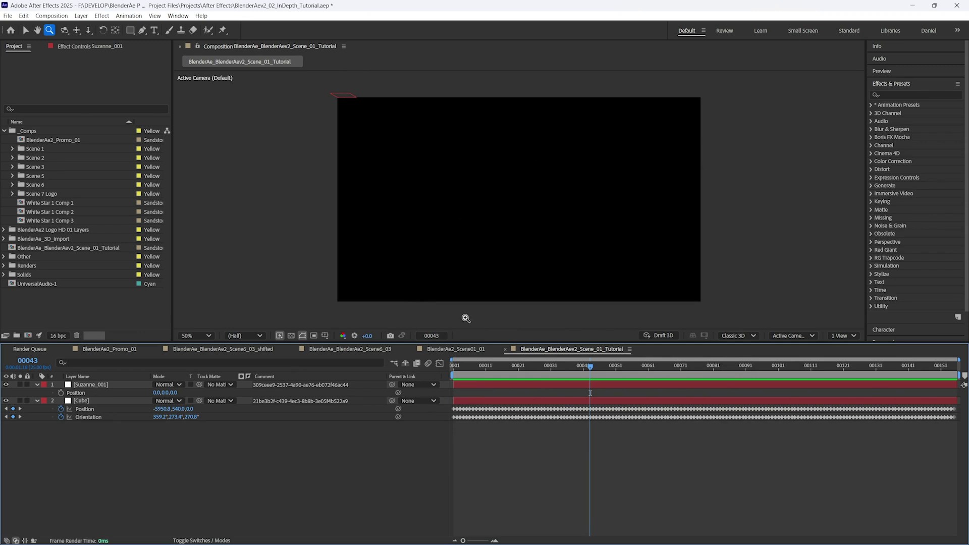
key(apostrophe)
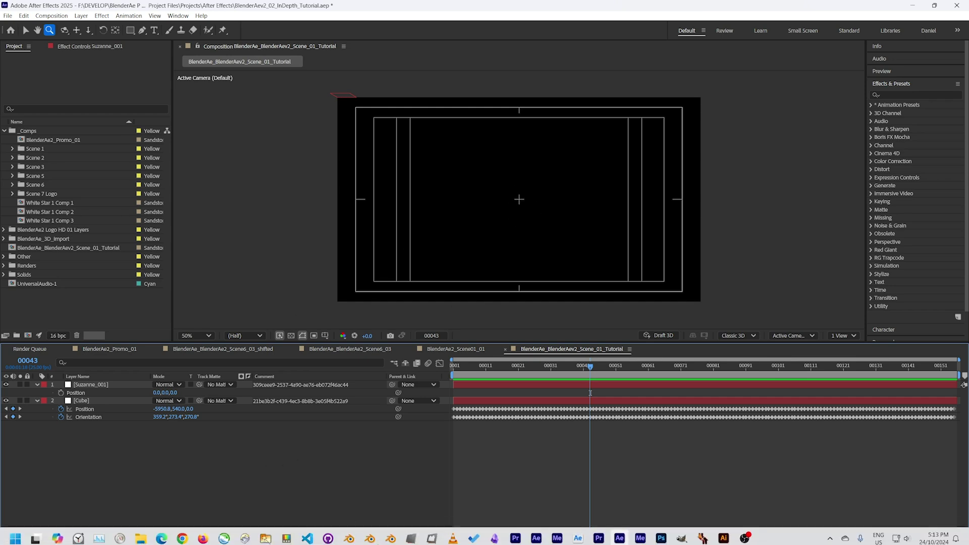
- Switch to Blender, enable Ae Comp Center, export the monkey again and select the Suzanne_001 layer in After Effects
click(412, 537)
click(723, 91)
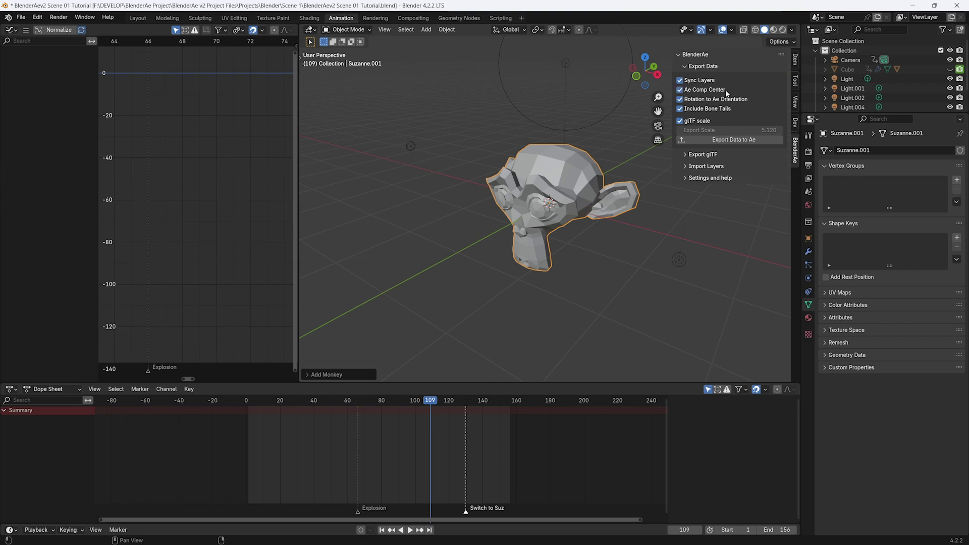
click(715, 140)
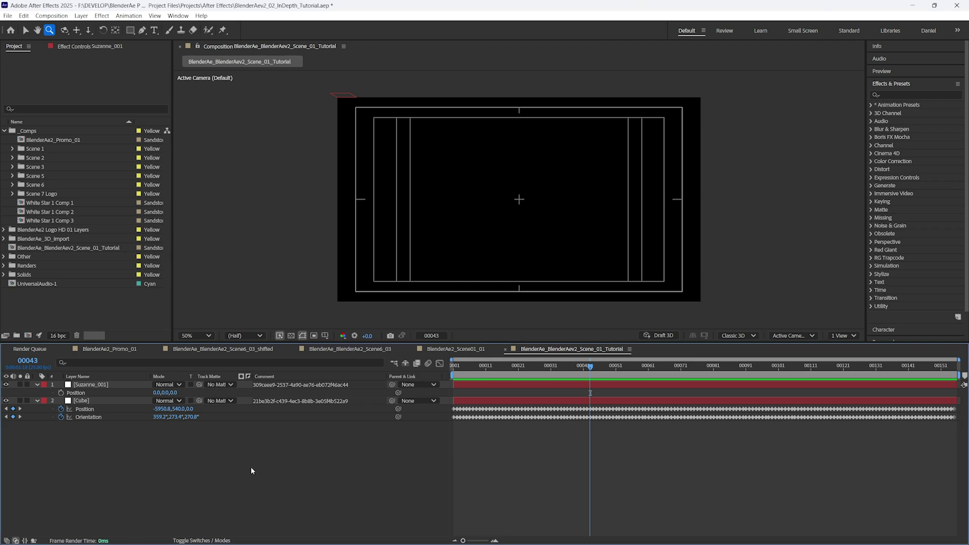
click(110, 387)
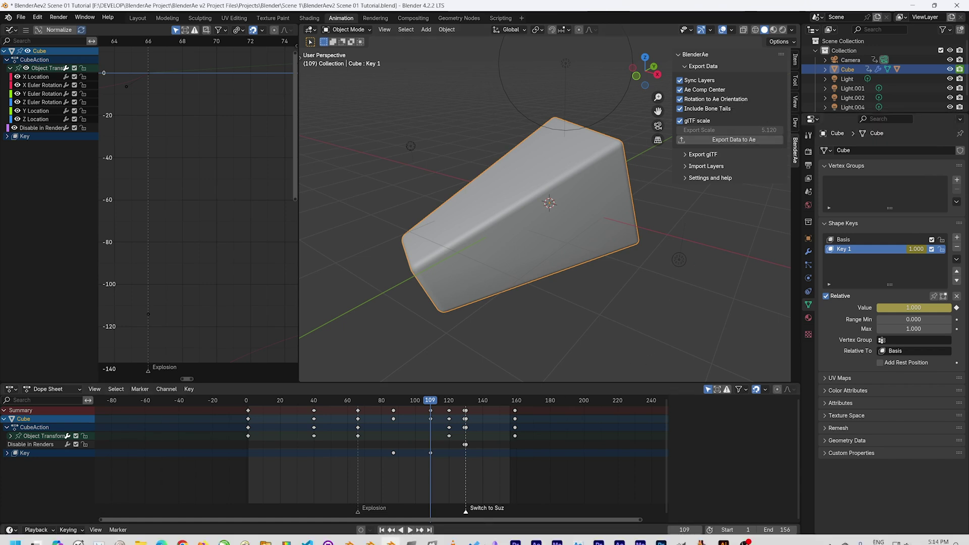
- Scrub and play the cube's animation in Blender to examine its motion
drag(435, 403, 352, 412)
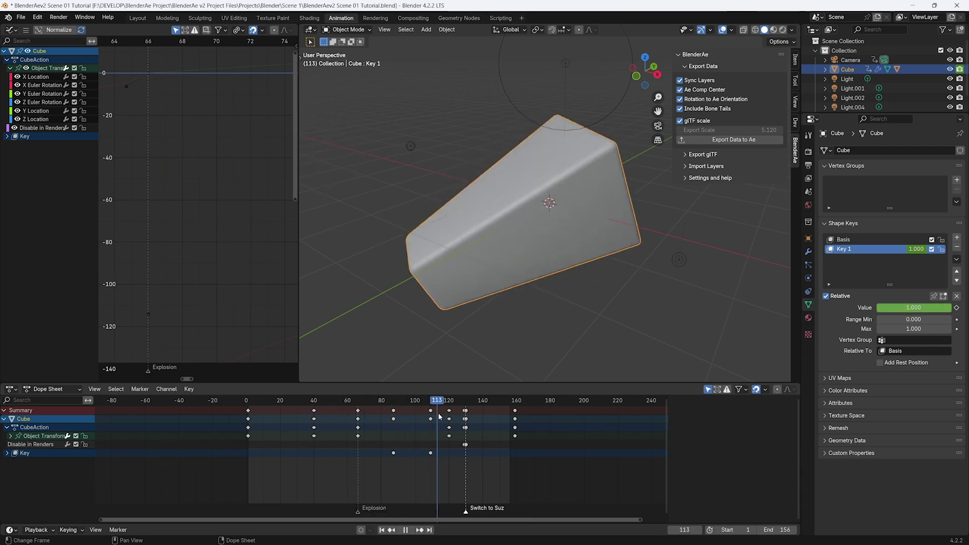
click(349, 423)
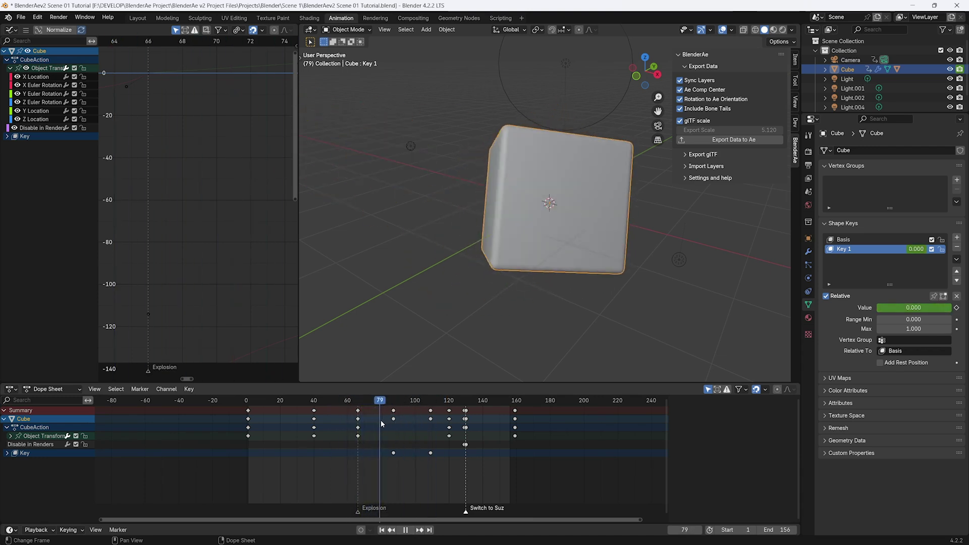
key(space)
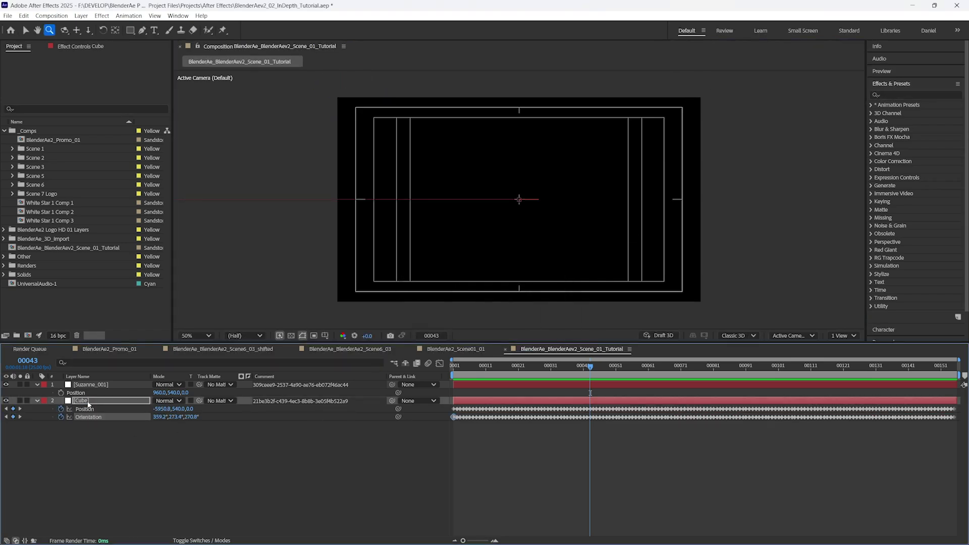
- Select the Cube layer's Orientation keyframes in After Effects
click(85, 402)
click(99, 421)
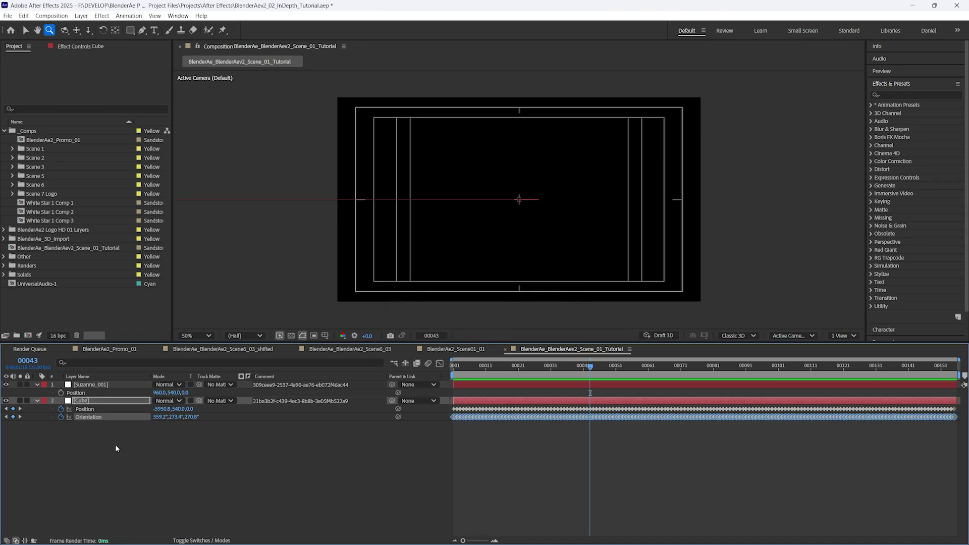
- Switch to Blender, disable Rotation to Ae Orientation, re-export the cube and reveal the Cube layer's rotation properties in After Effects
click(390, 538)
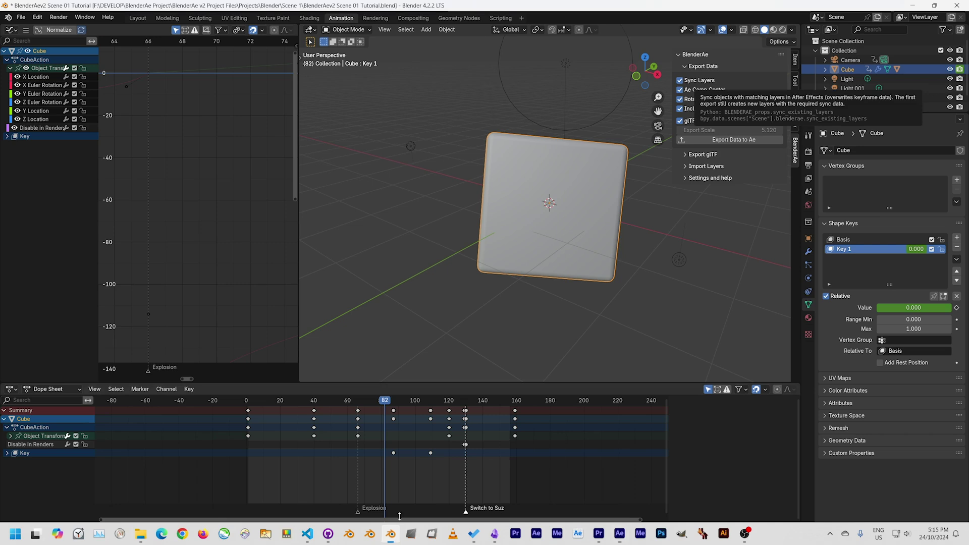
click(695, 101)
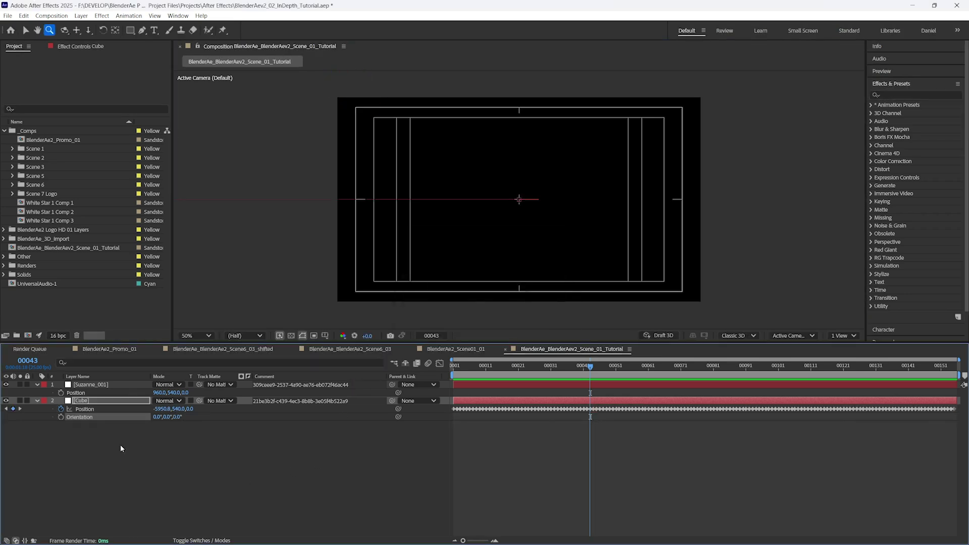
click(87, 402)
key(r)
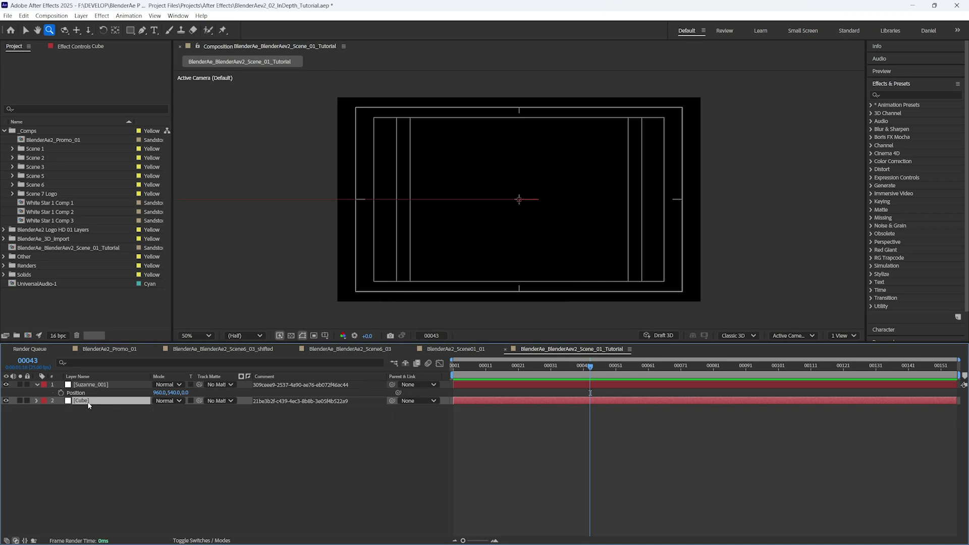
click(112, 455)
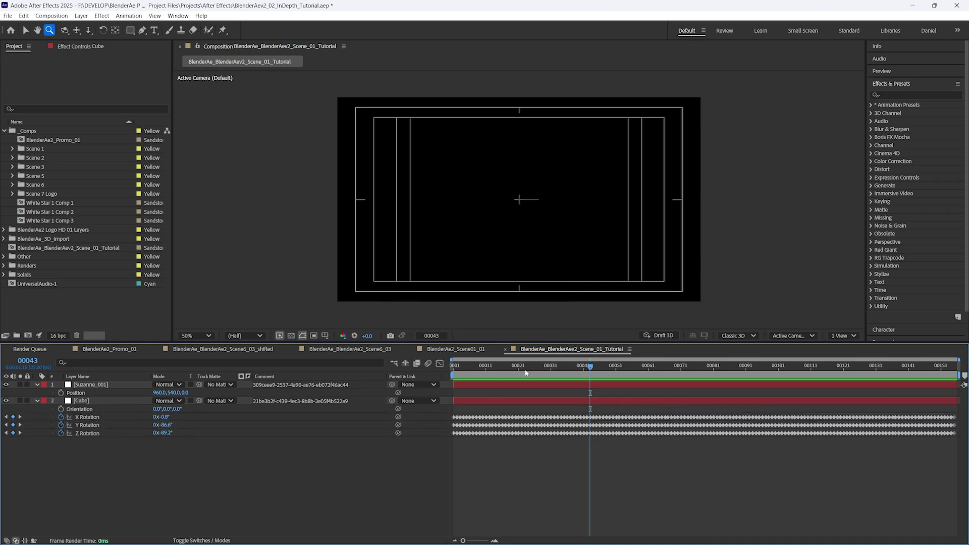
- Select the Cube layer's X, Y and Z Rotation and Orientation properties in turn to compare their keyframes
click(95, 417)
click(92, 426)
click(93, 433)
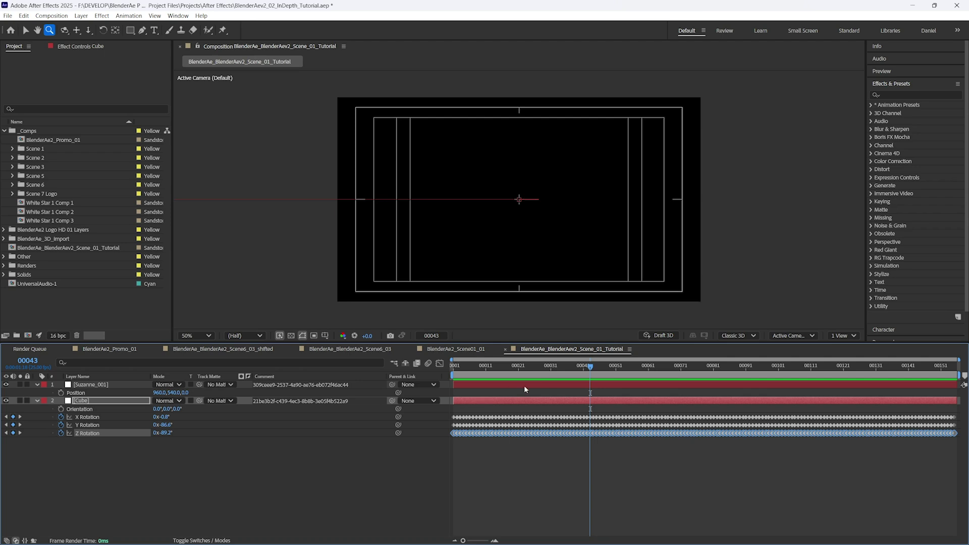
click(567, 367)
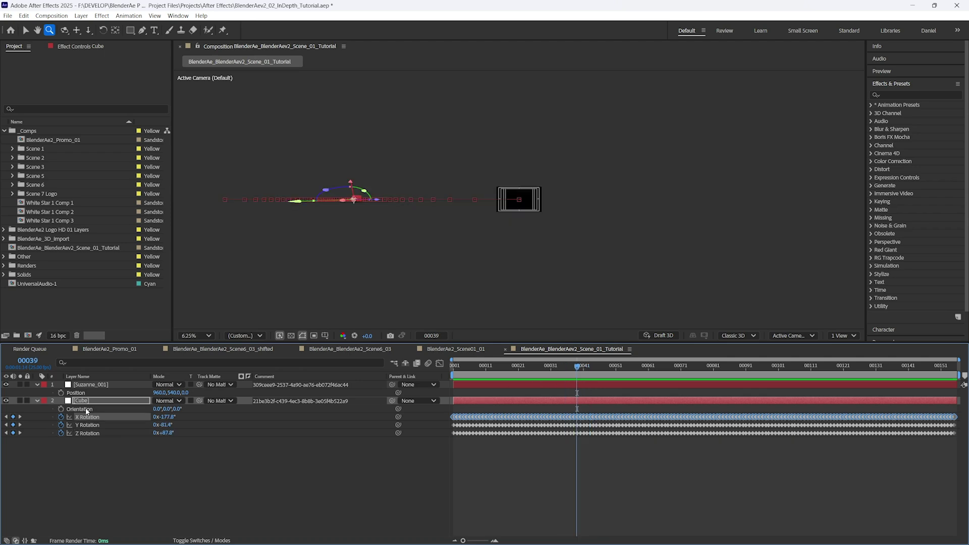
click(86, 410)
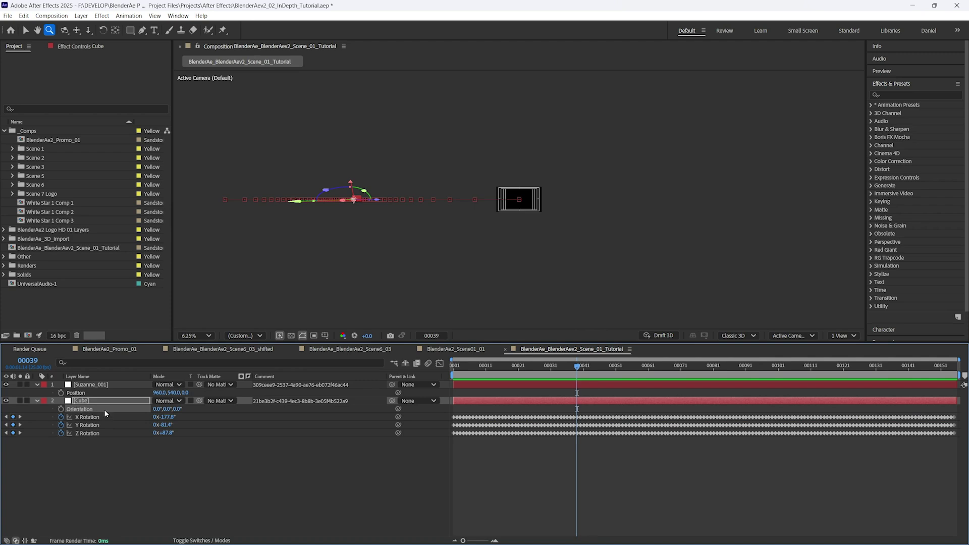
click(89, 418)
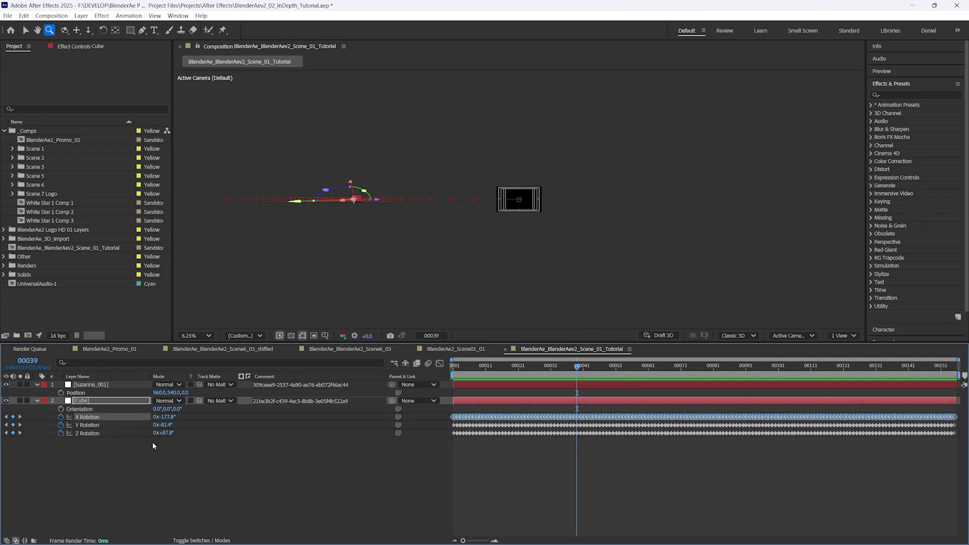
- Open the Graph Editor and inspect the Cube layer's X, Y and Z Rotation curves while scrubbing the timeline
click(440, 365)
mouse_move(580, 367)
mouse_down()
mouse_move(603, 368)
mouse_move(571, 368)
mouse_move(588, 375)
mouse_up()
click(106, 425)
click(96, 430)
click(102, 418)
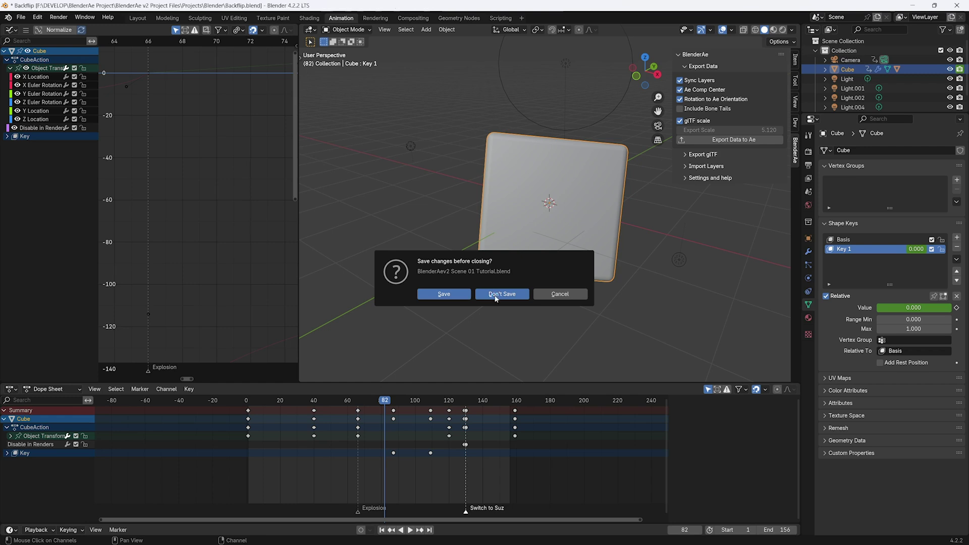
- Open Backflip.blend in Blender without saving the current scene, play the armature's animation and scrub to frame 55
click(495, 294)
drag(371, 488, 172, 504)
key(space)
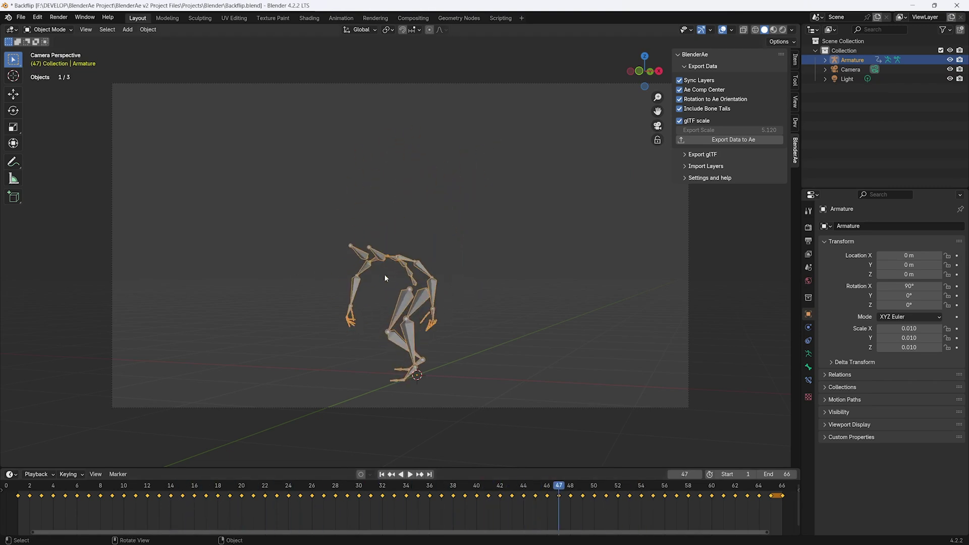
drag(559, 488, 654, 491)
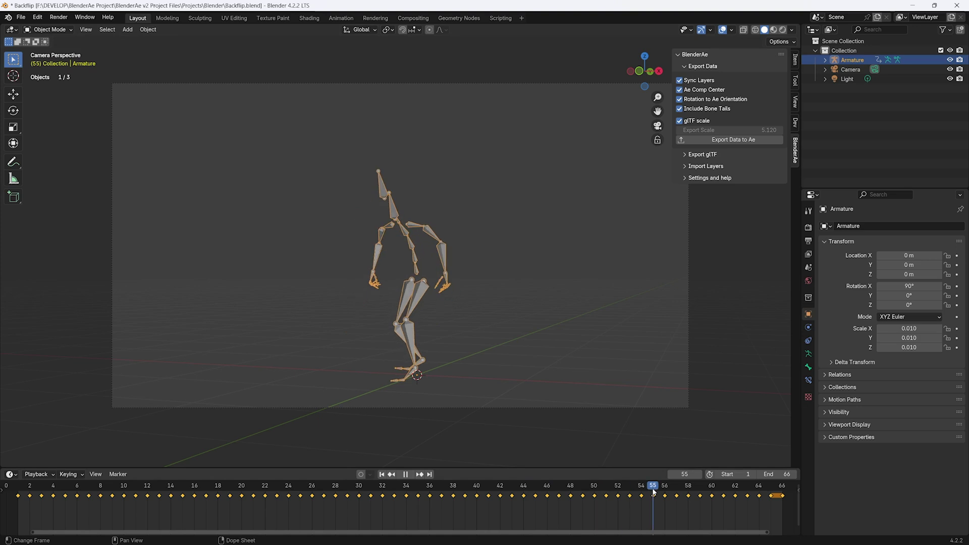
- Enter Pose Mode, select the mixamorig:LeftUpLeg bone and export it to After Effects without bone tails
key(ctrl+Tab)
click(421, 295)
click(419, 288)
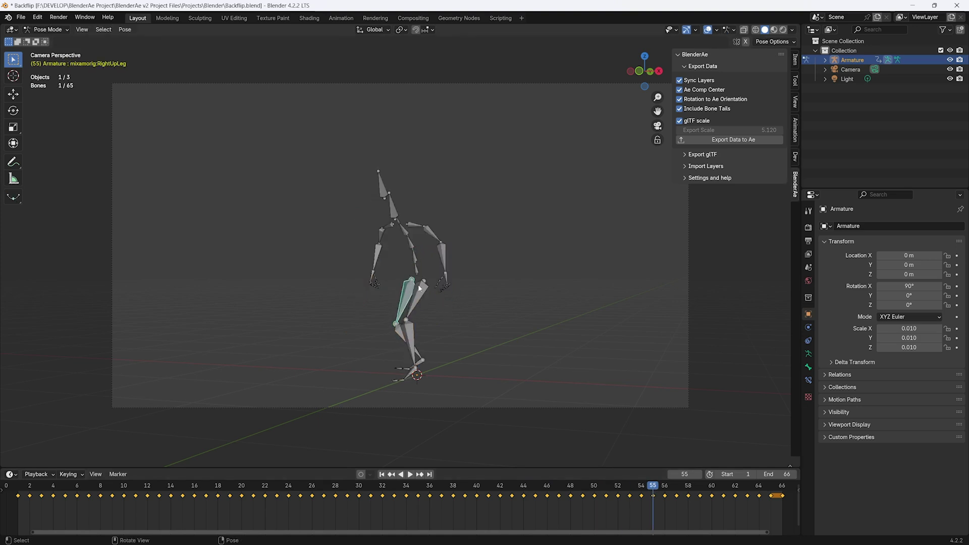
click(411, 245)
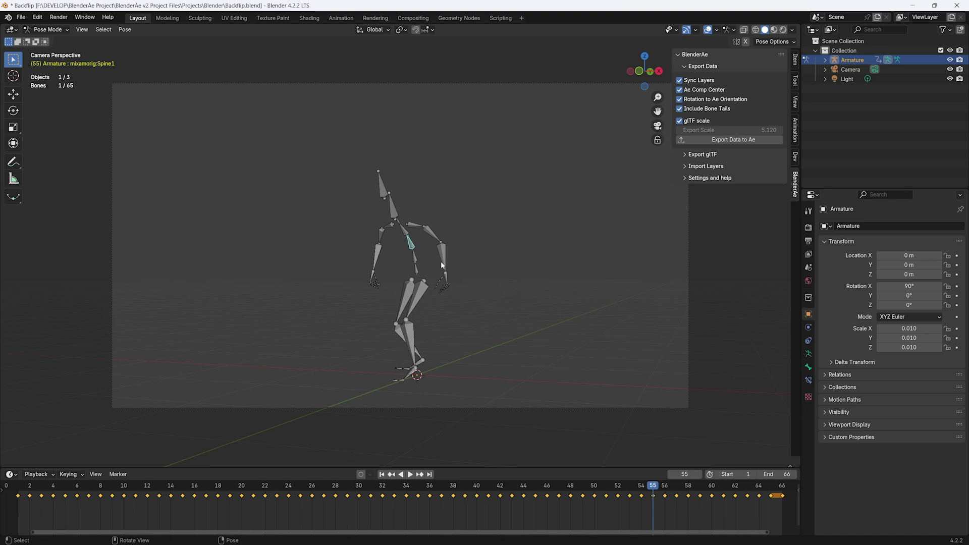
click(425, 299)
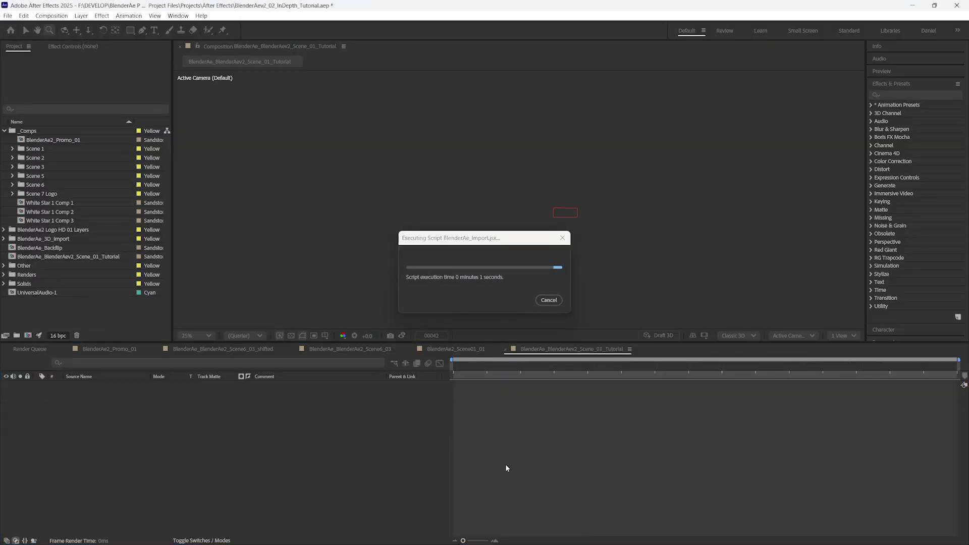
- Open the BlenderAe_Backflip composition, scrub to frame 17 and select the mixamorig:LeftUpLeg_head layer to examine the exported bone
click(679, 350)
click(621, 353)
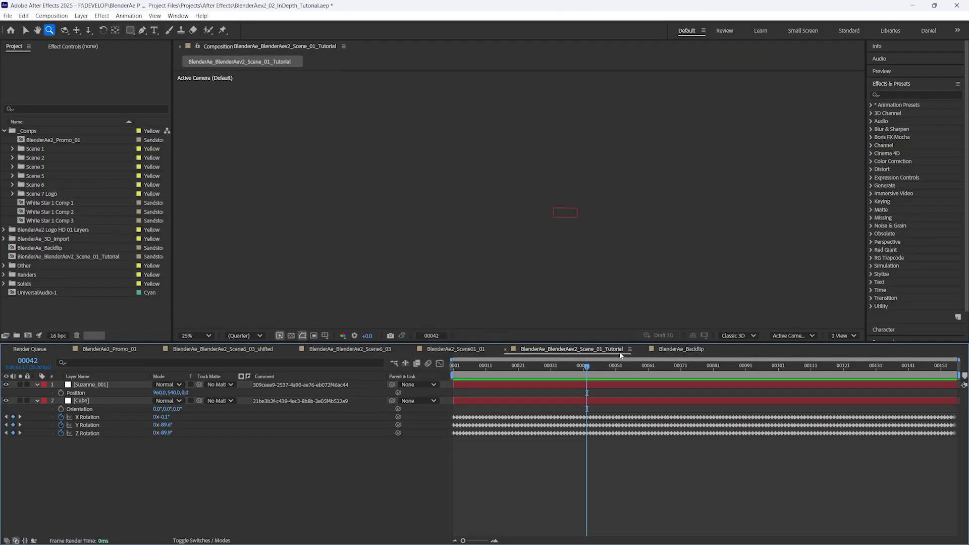
click(672, 351)
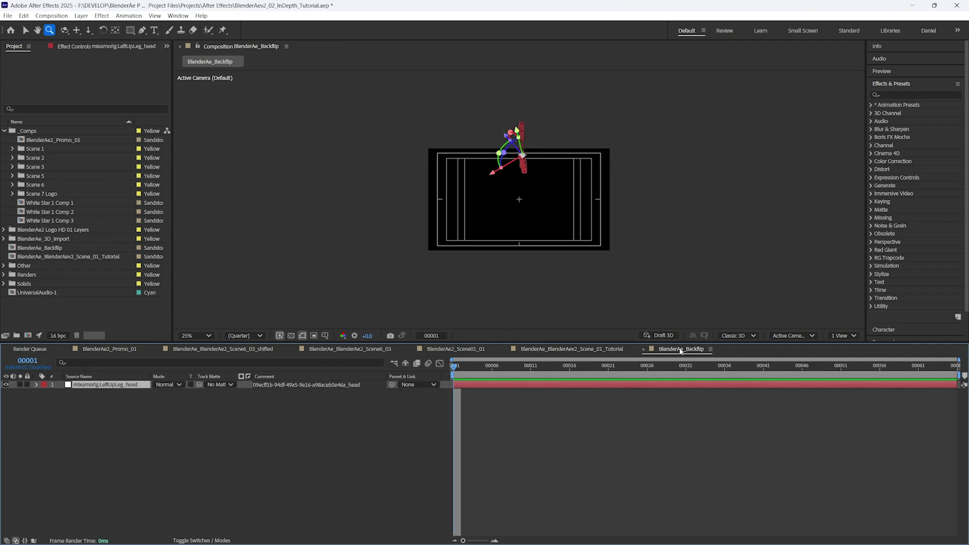
drag(469, 368, 554, 369)
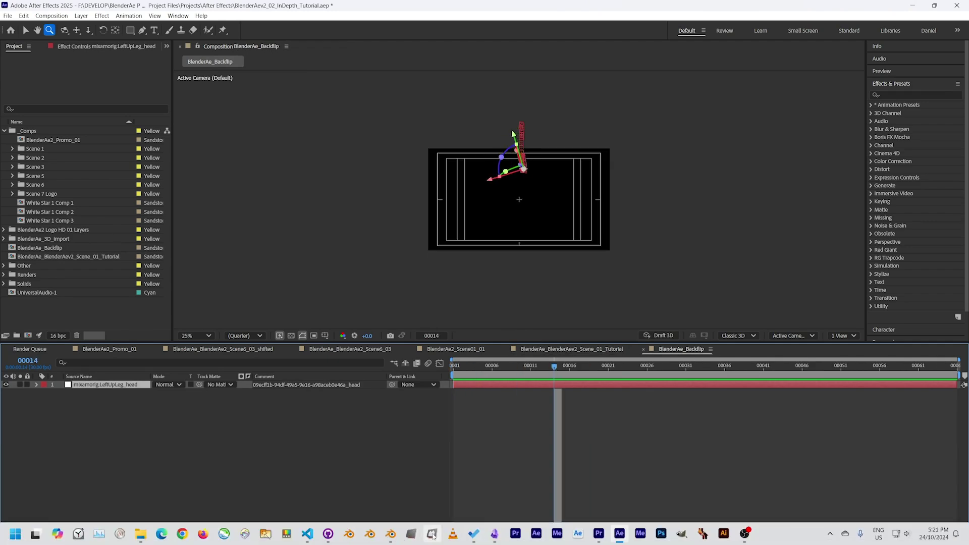
click(409, 535)
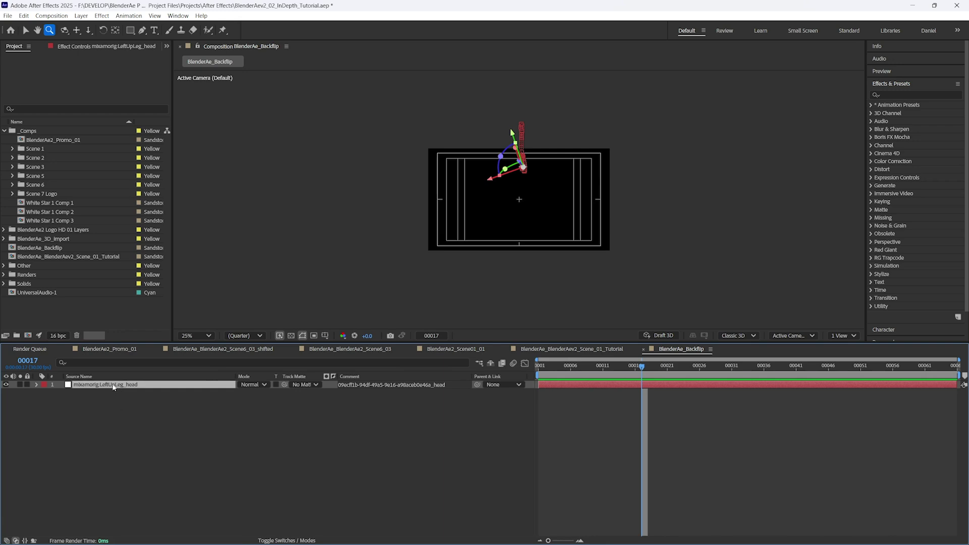
click(124, 403)
click(124, 385)
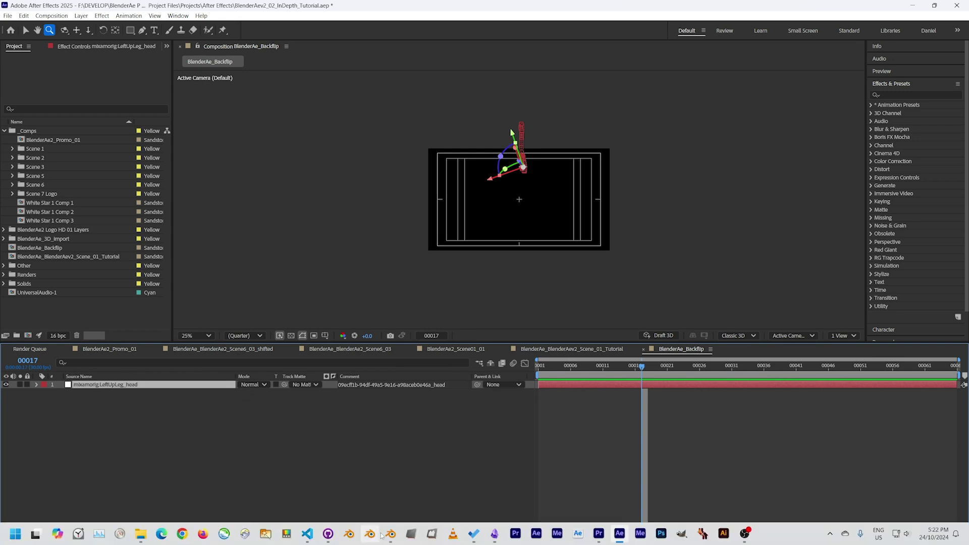
- Switch to Blender, enable Include Bone Tails, export the leg bone again and scrub its head and tail layers in After Effects
click(387, 534)
click(704, 108)
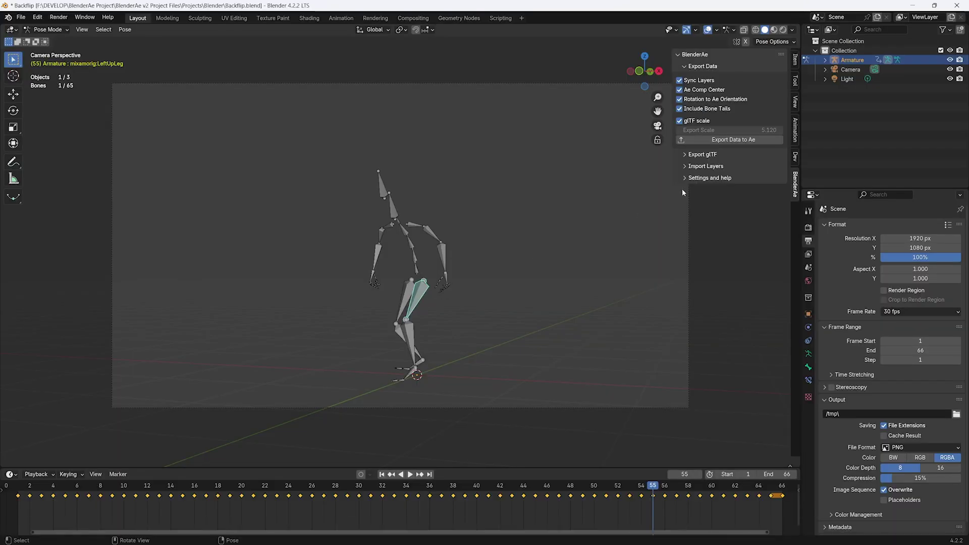
key(alt+Tab)
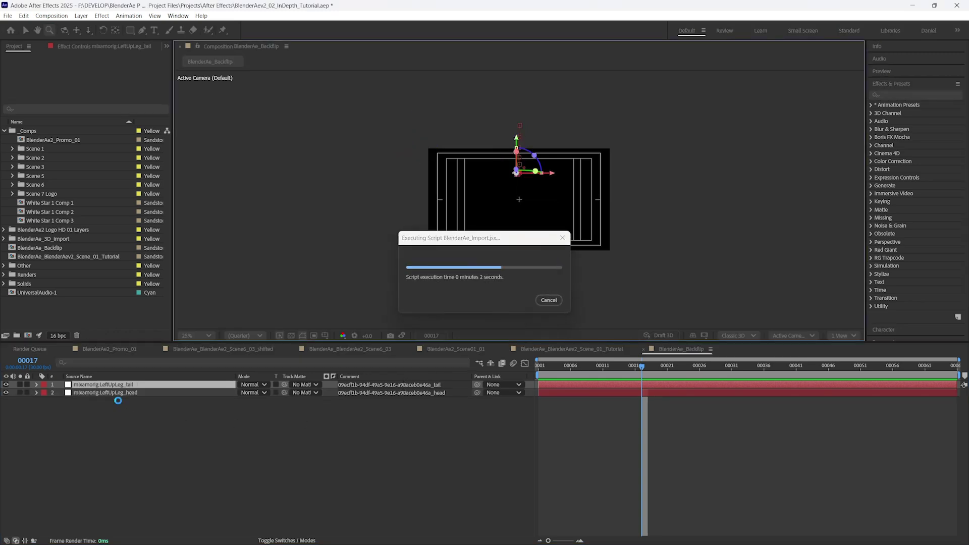
drag(678, 374, 631, 374)
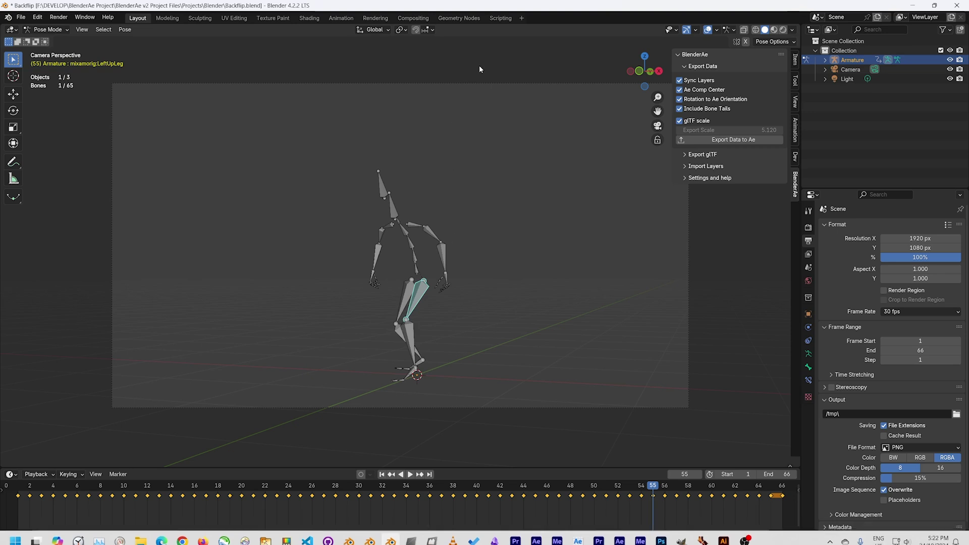
- Return to Blender, select the Camera in Object Mode, export it and scrub the Backflip composition in After Effects
key(Tab)
key(Tab)
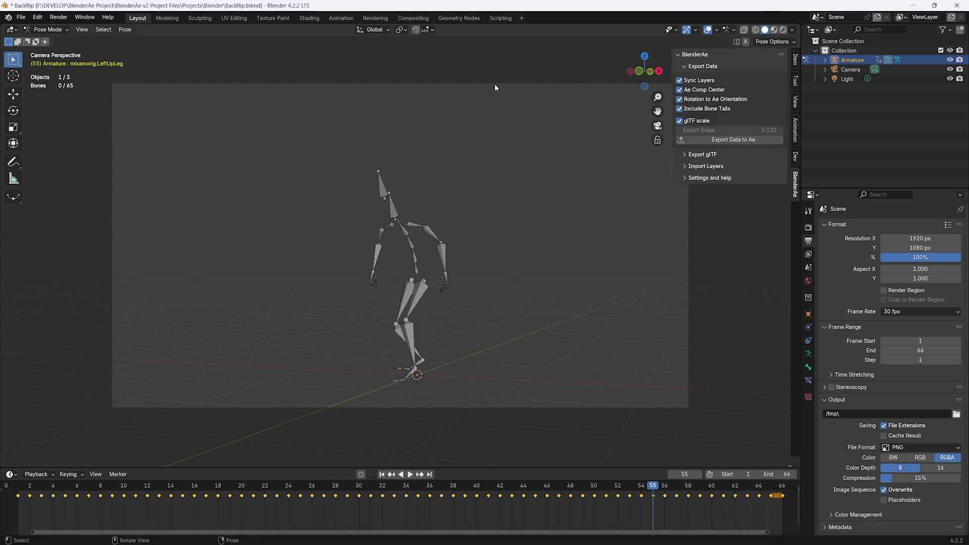
click(492, 84)
click(701, 141)
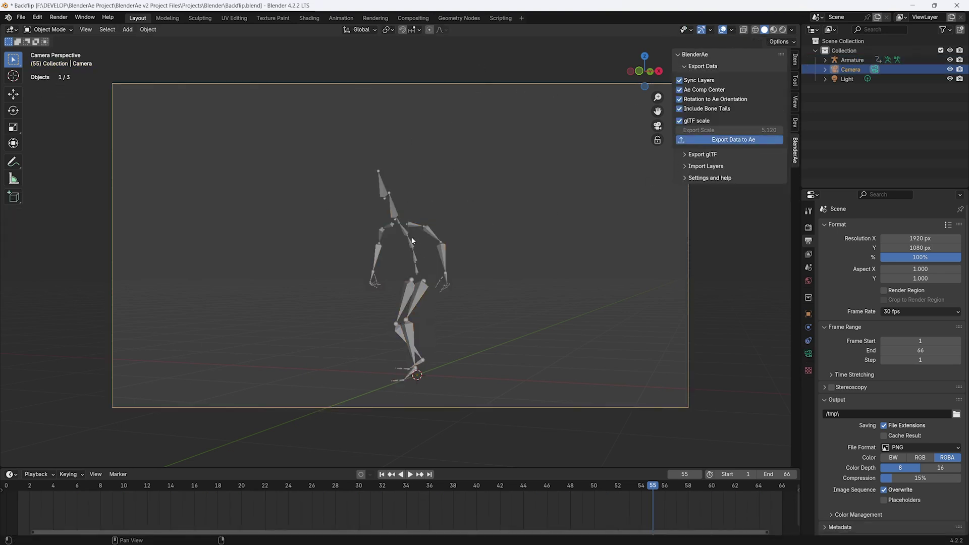
key(alt+Tab)
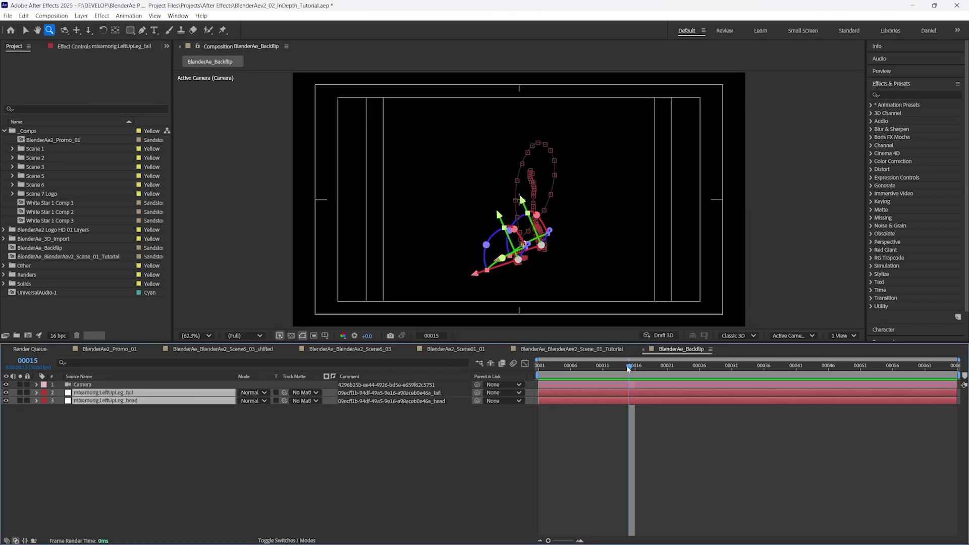
drag(628, 368, 705, 374)
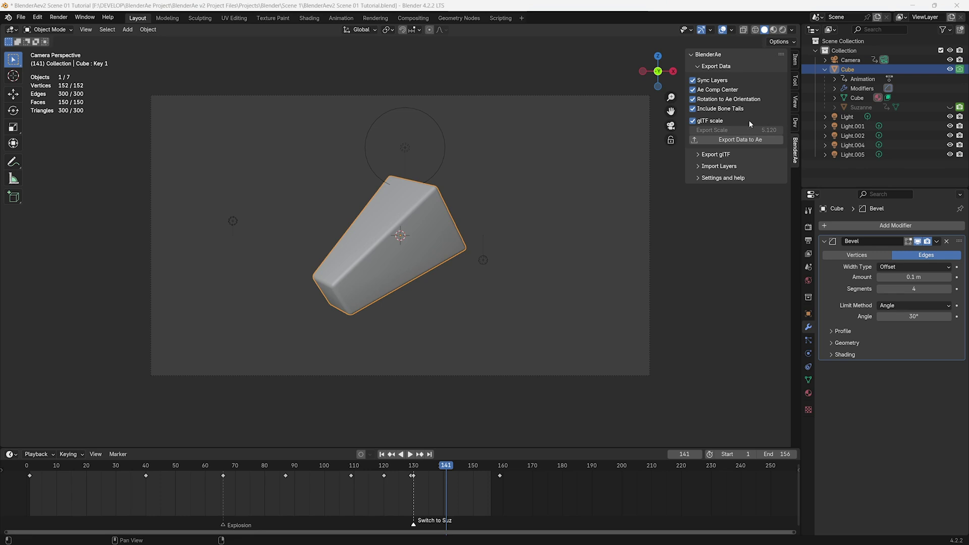
- View the Export glTF settings in Blender and inspect the cube's underlying mesh in Edit Mode
click(712, 155)
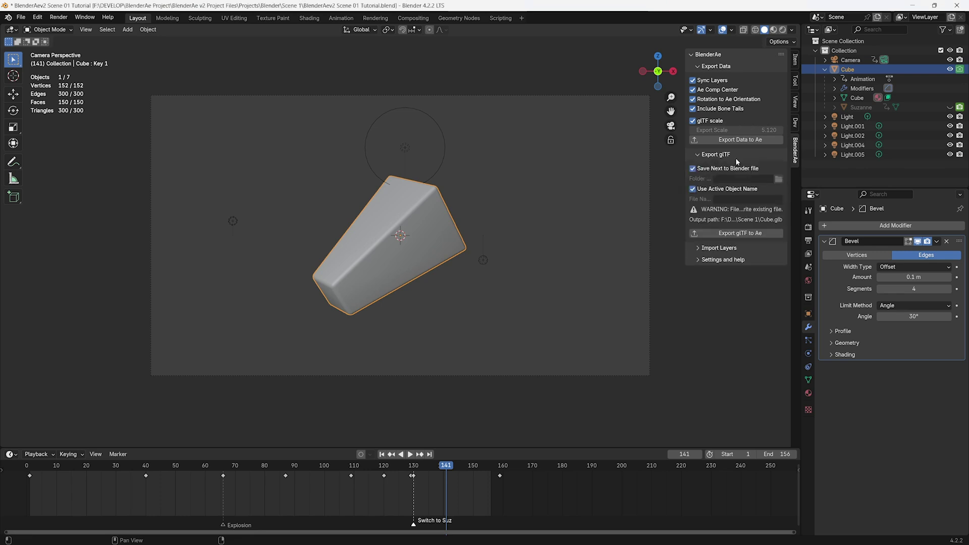
click(731, 156)
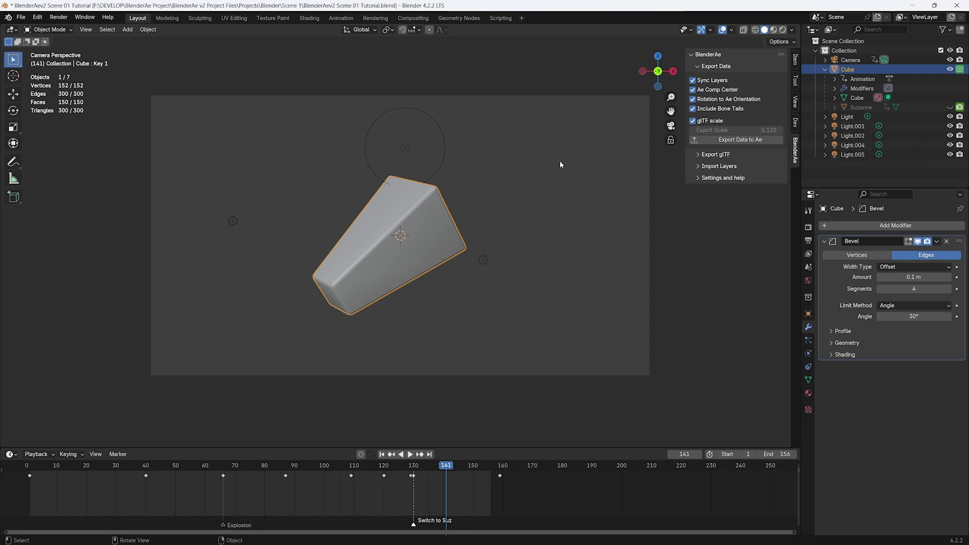
key(Tab)
click(461, 254)
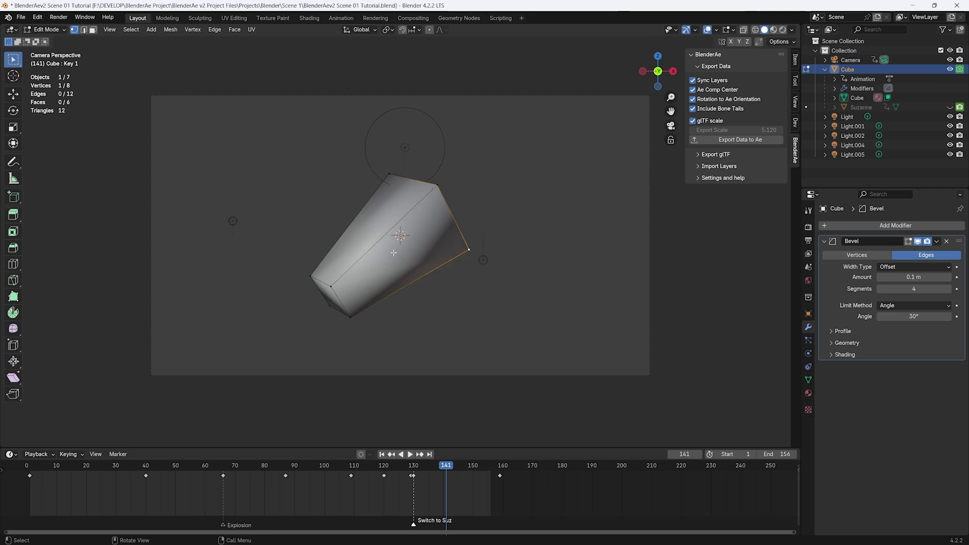
key(a)
key(Tab)
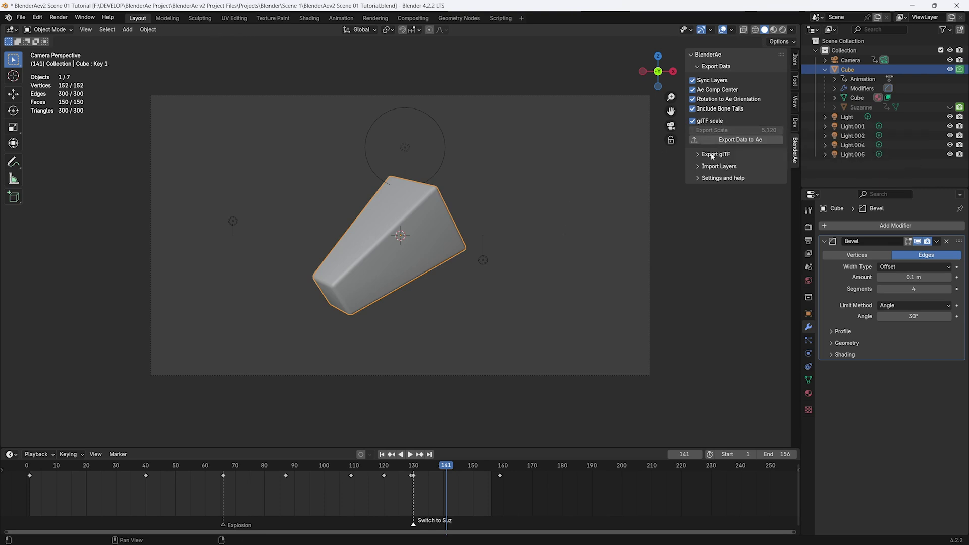
click(699, 155)
click(699, 155)
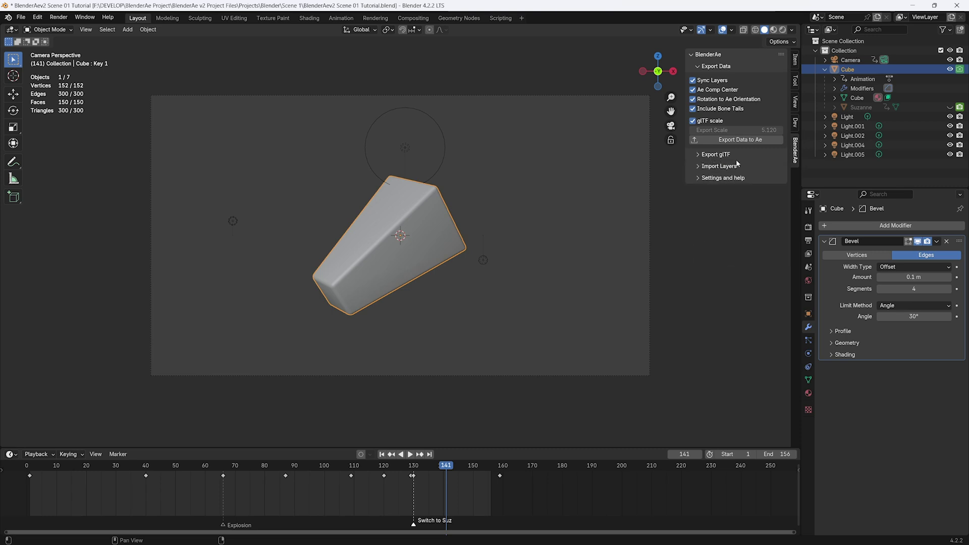